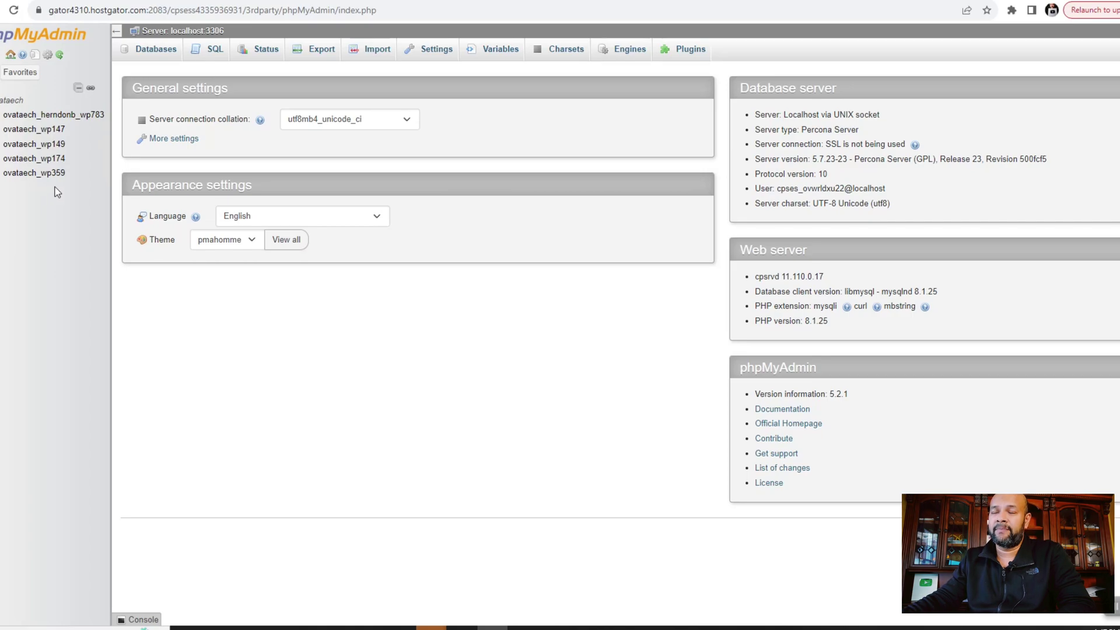
# Step: Open the ovataech_wp149 database and filter its table list by the word "user"
pyautogui.click(25, 149)
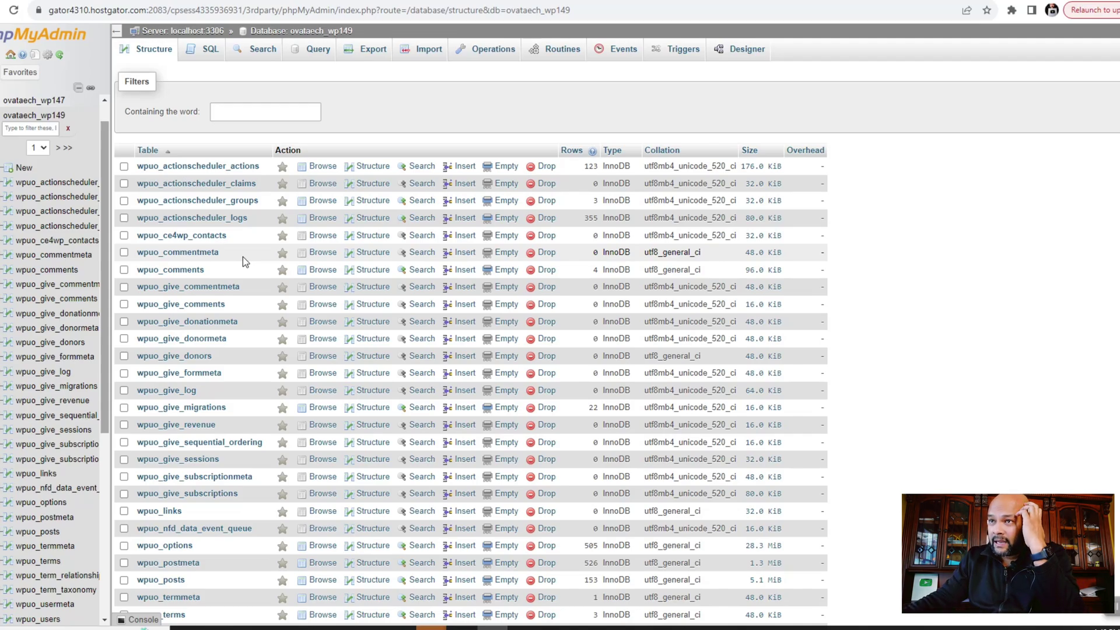
pyautogui.click(21, 127)
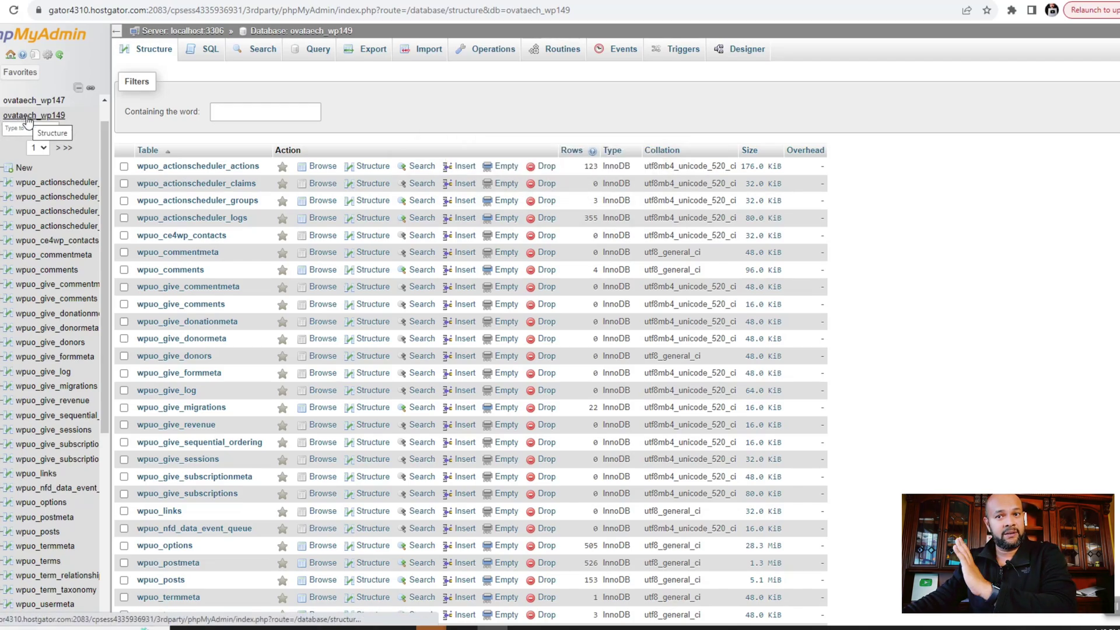
pyautogui.click(26, 119)
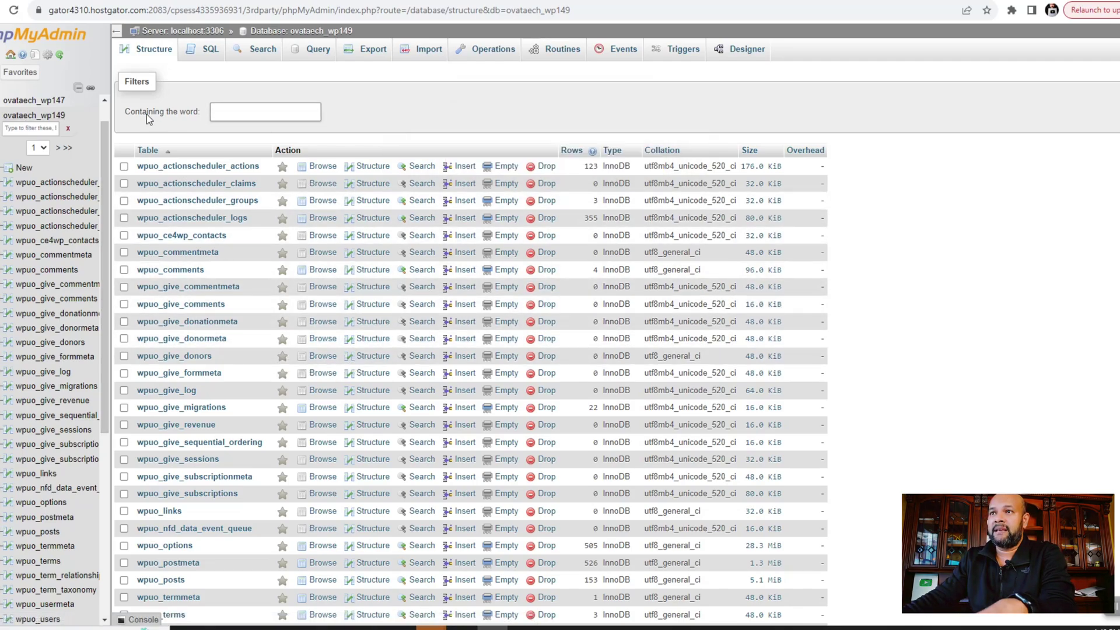
pyautogui.click(234, 111)
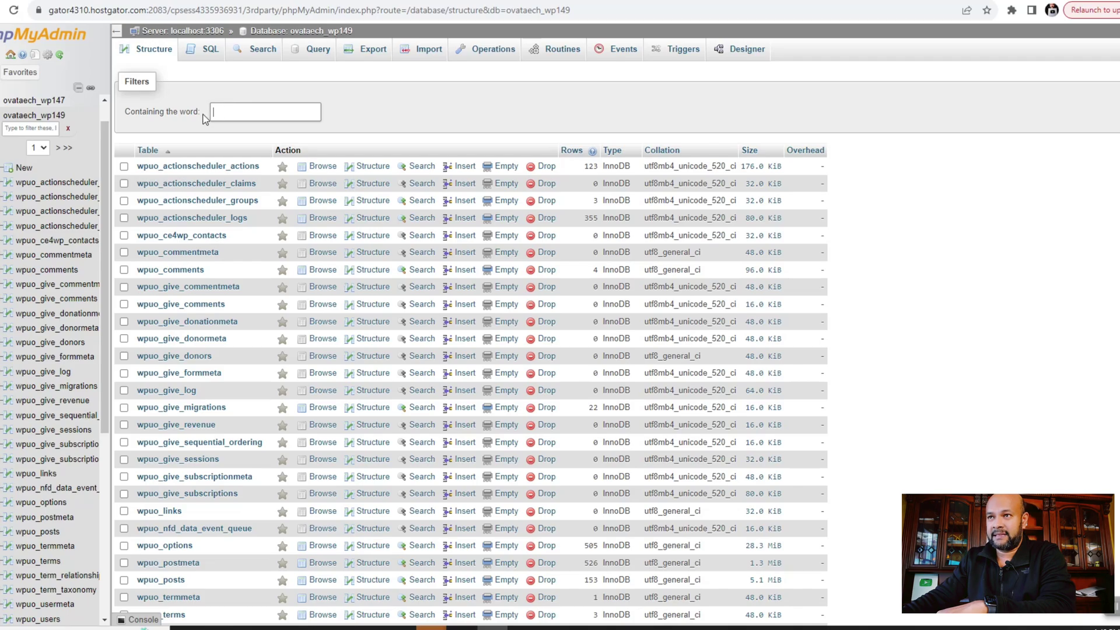
pyautogui.click(1012, 11)
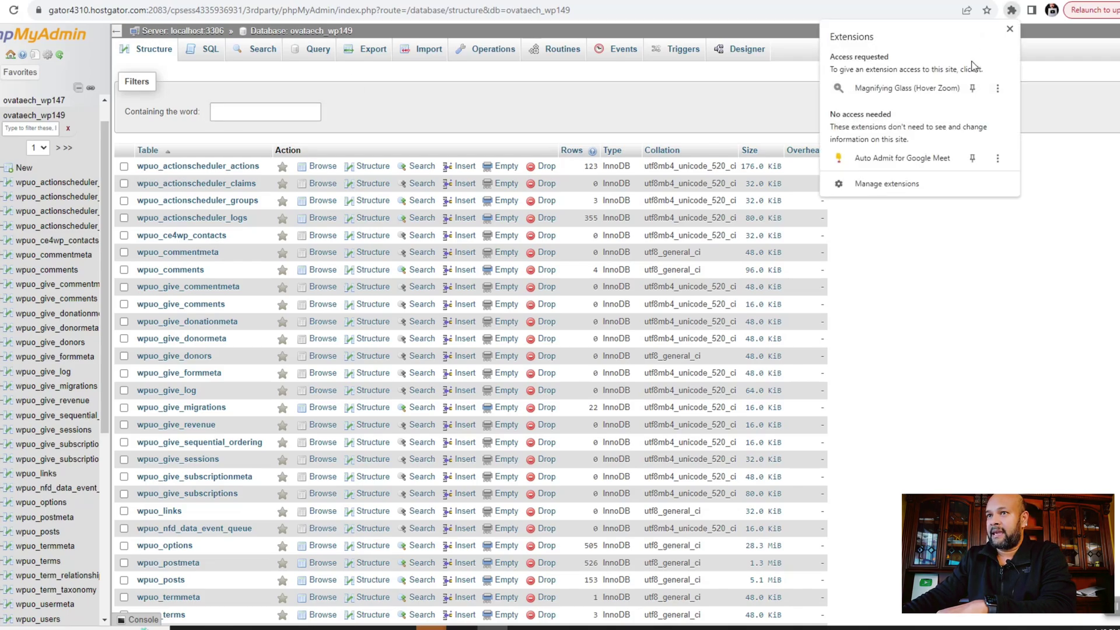
pyautogui.click(929, 88)
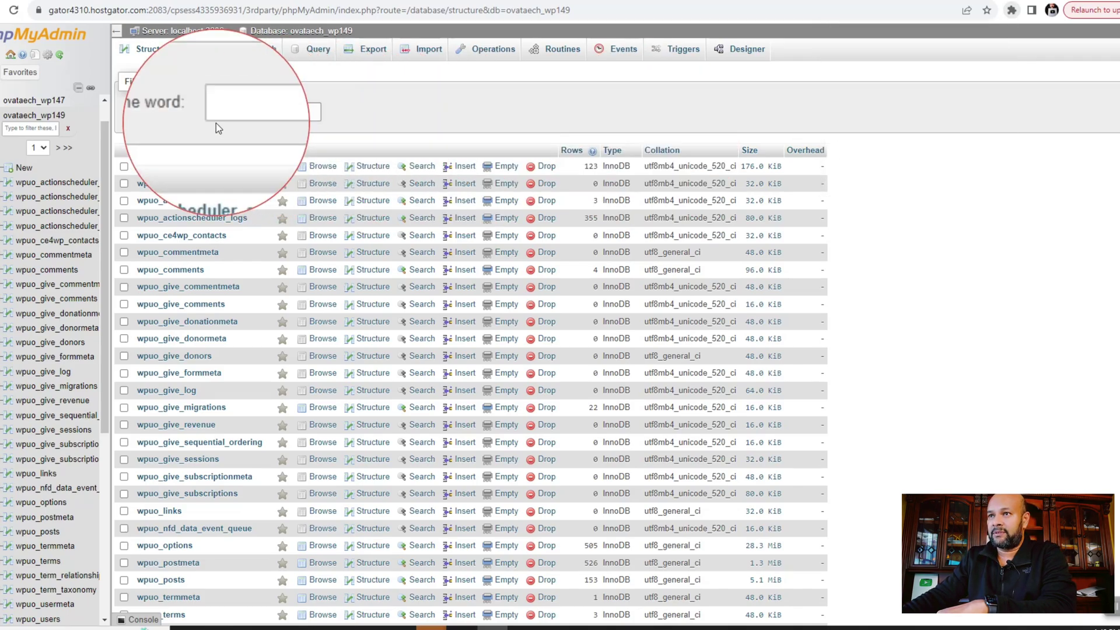
pyautogui.click(262, 113)
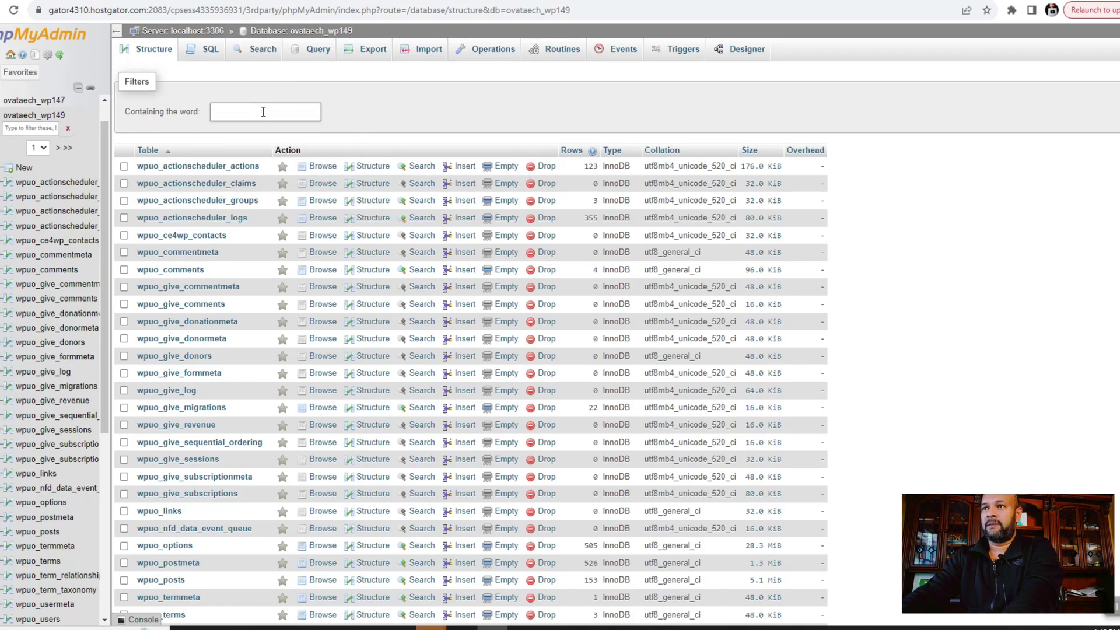
pyautogui.write('user')
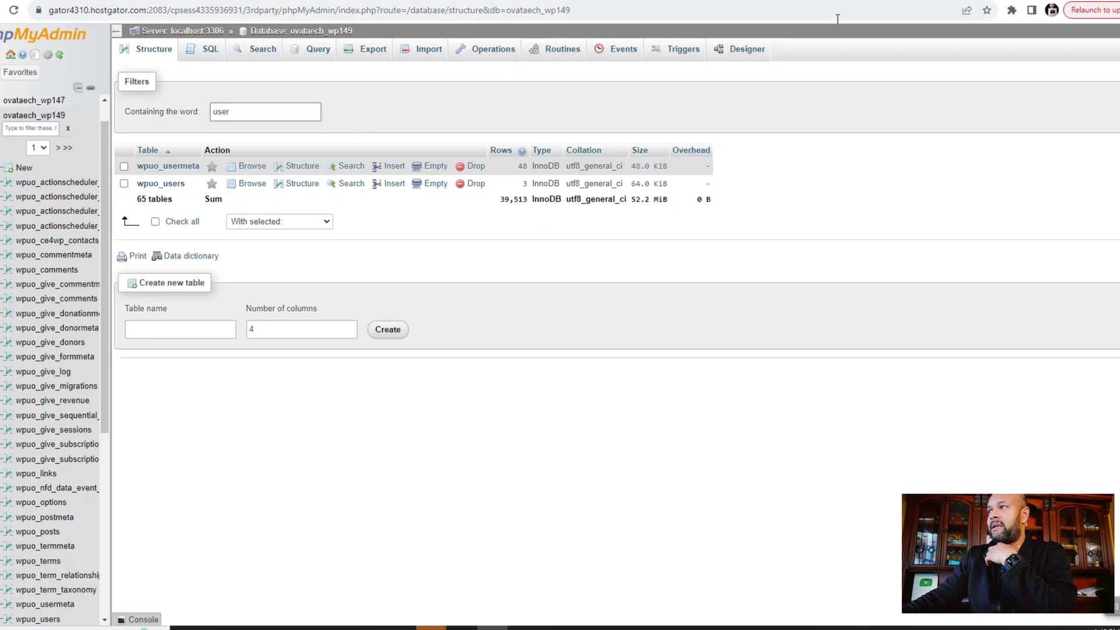
# Step: Open the wpuo_users table and examine its user account rows with the Magnifying Glass extension
pyautogui.click(1013, 7)
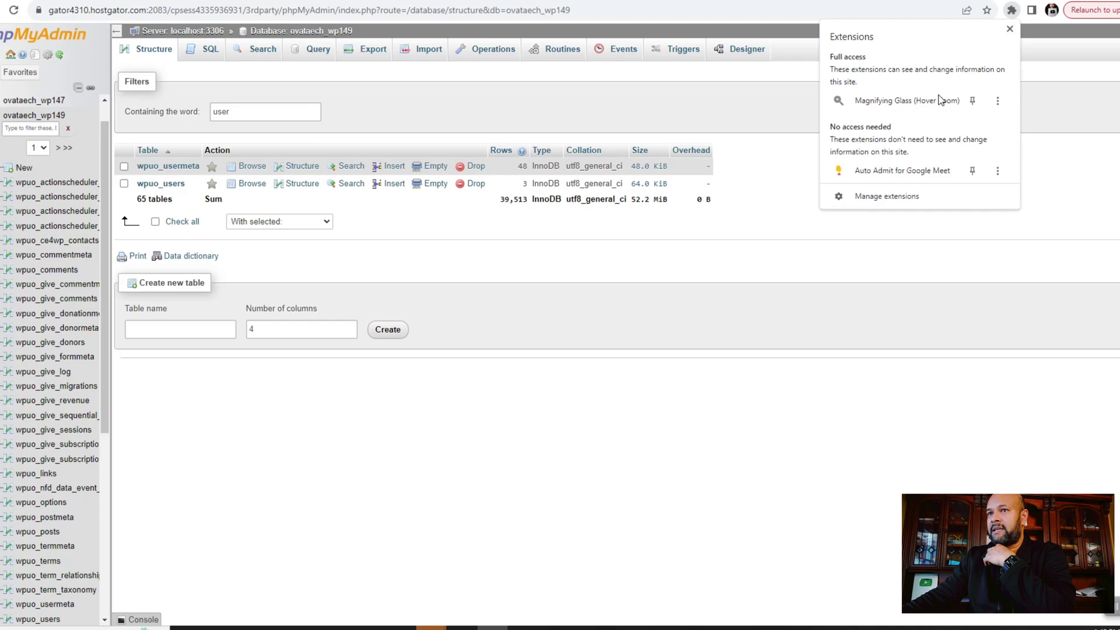
pyautogui.click(893, 103)
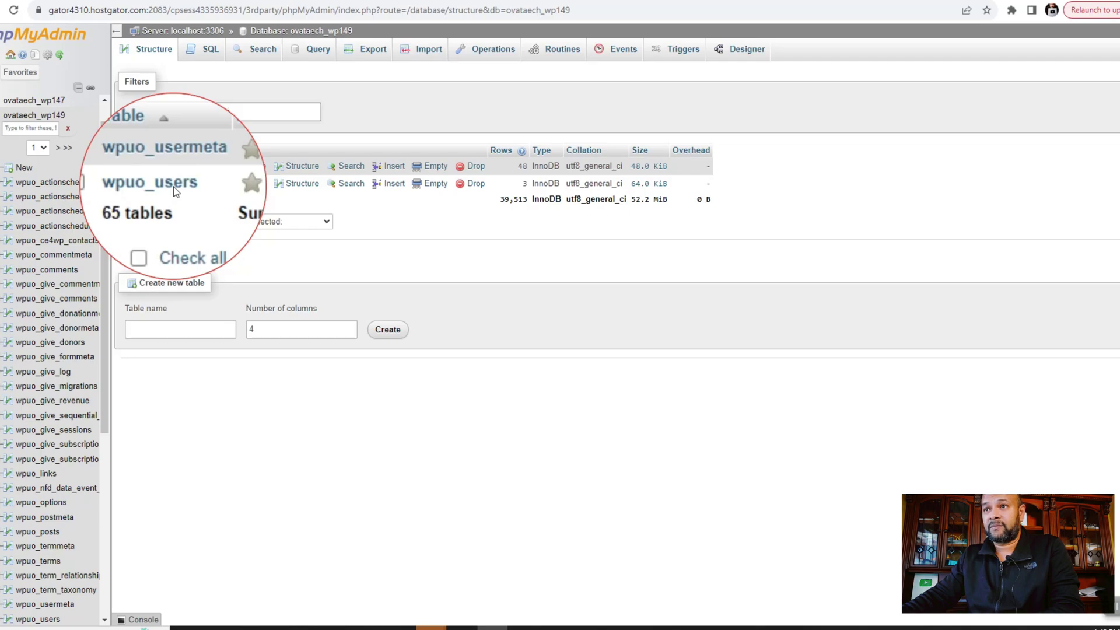
pyautogui.click(173, 187)
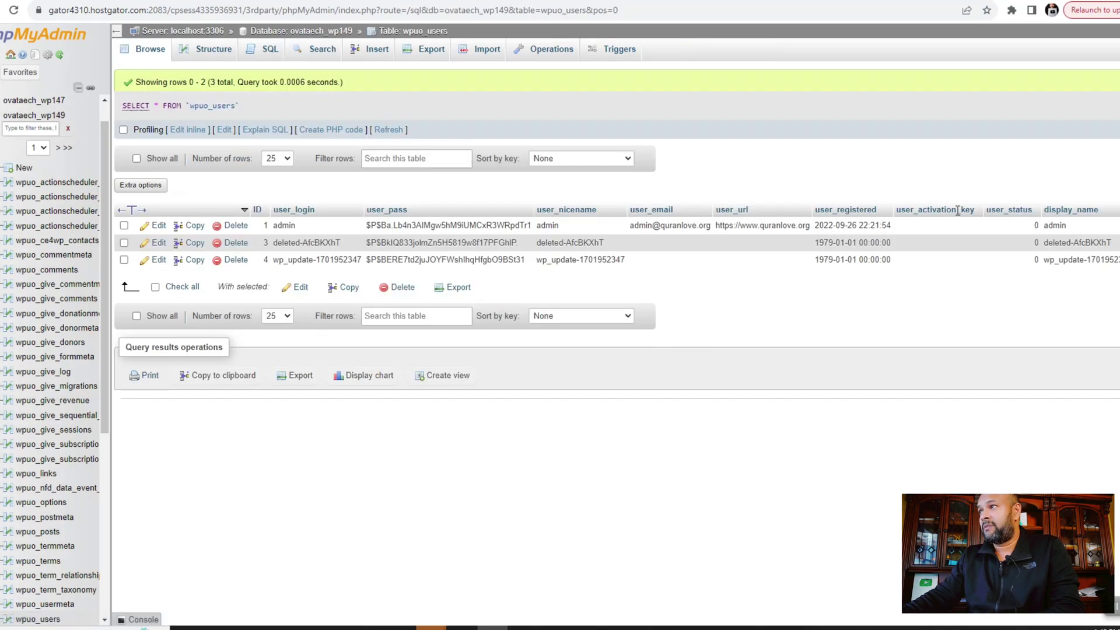
pyautogui.click(1013, 11)
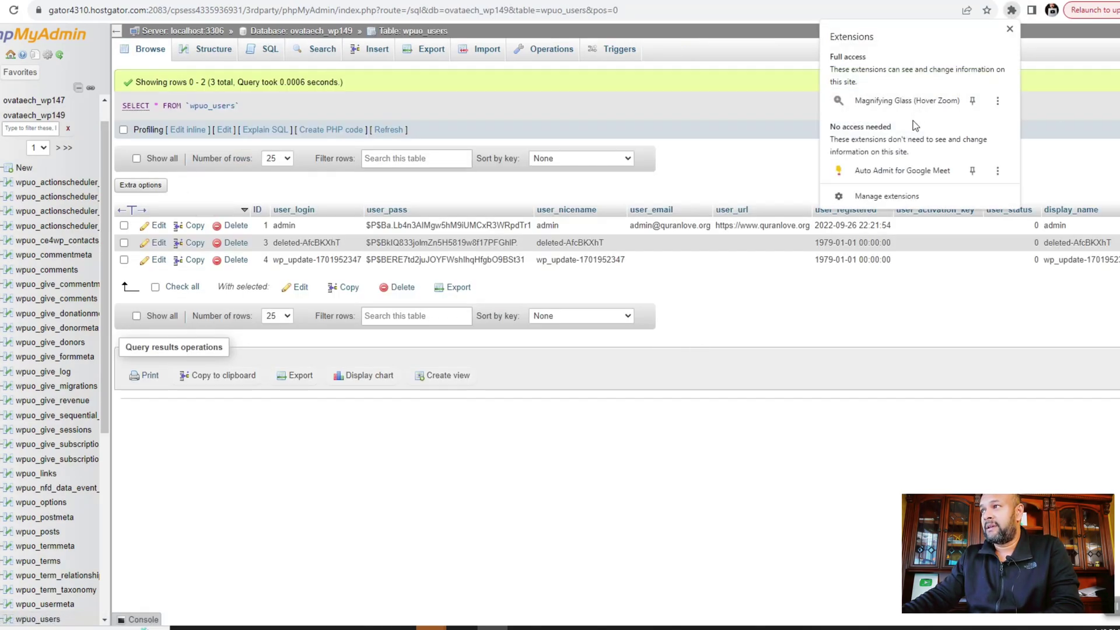
pyautogui.click(912, 106)
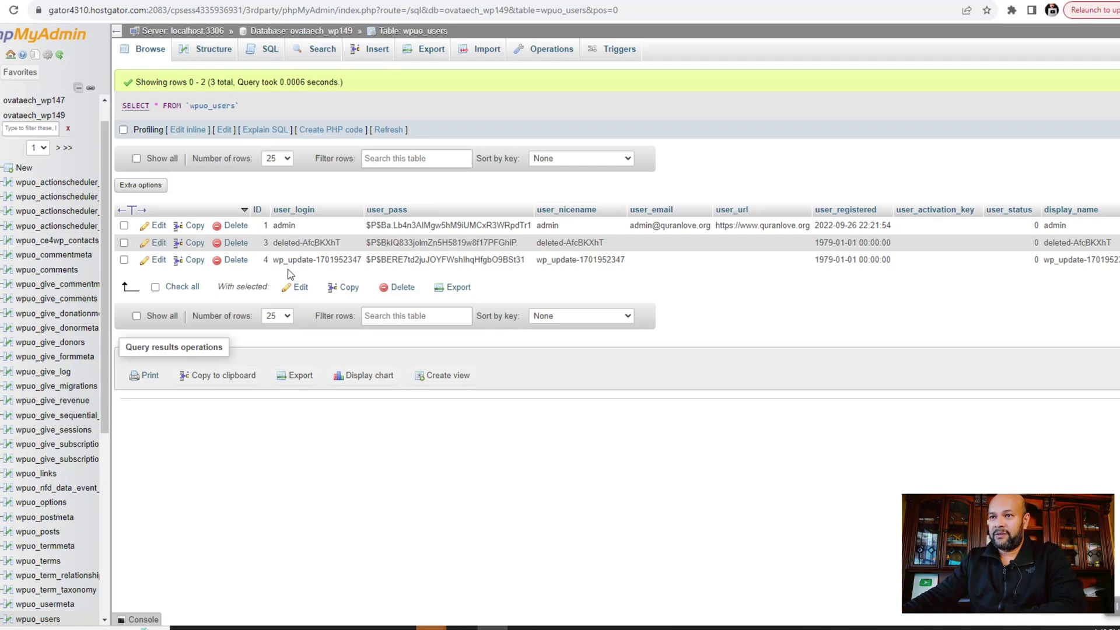
pyautogui.click(124, 243)
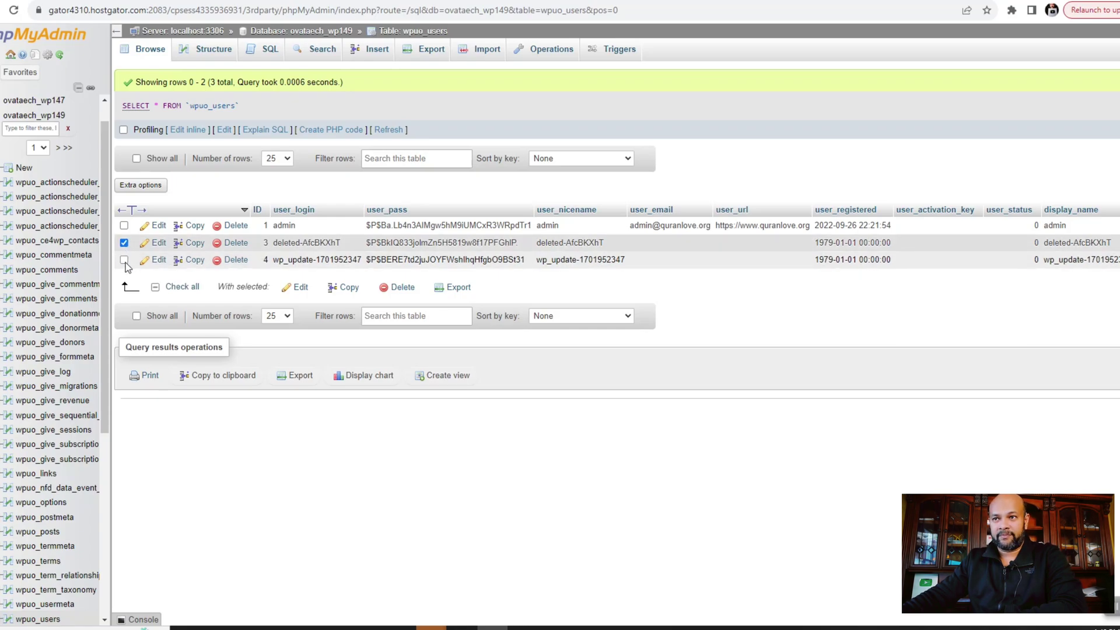
pyautogui.click(124, 243)
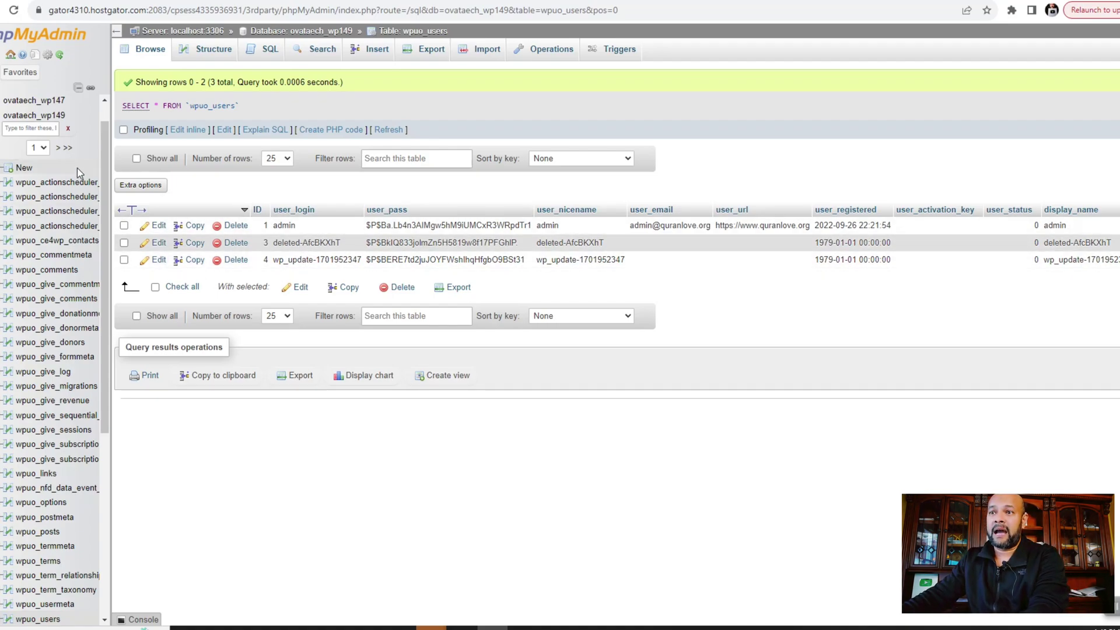
# Step: Return to the ovataech_wp149 database, filter its tables by "user" and open the wpuo_usermeta table
pyautogui.click(31, 116)
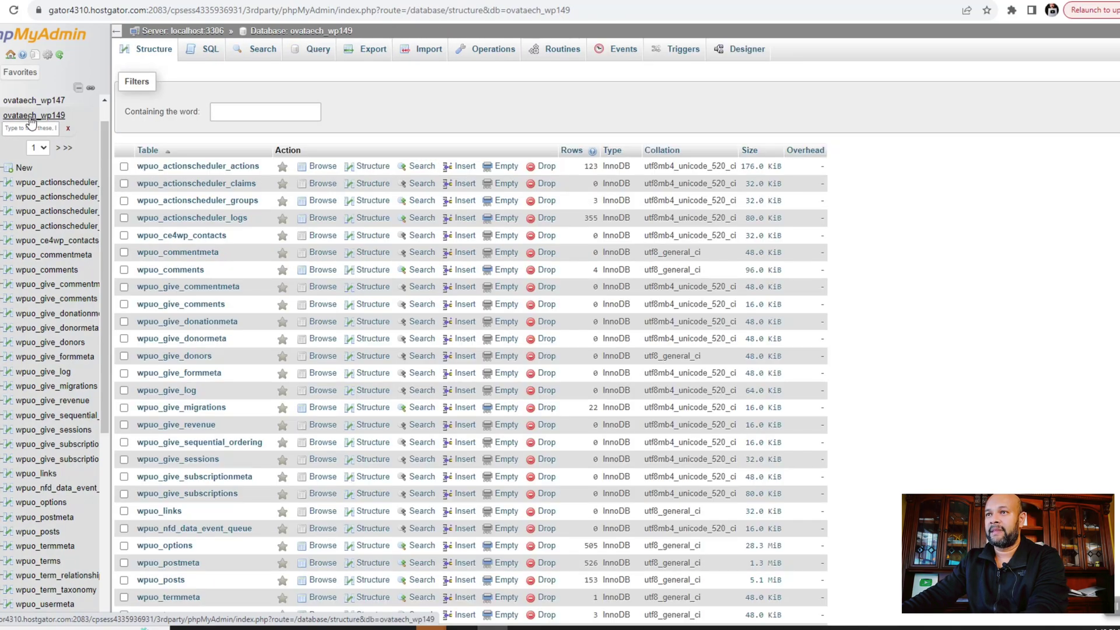
pyautogui.click(242, 114)
pyautogui.write('user')
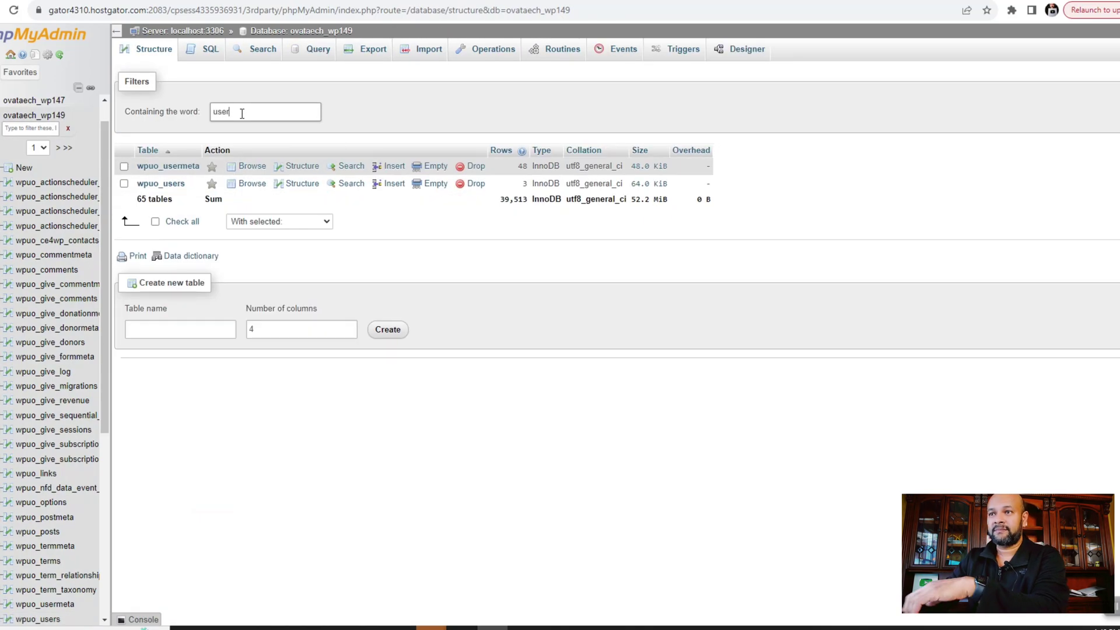
pyautogui.click(183, 168)
pyautogui.scroll(-1, 518, 281)
pyautogui.scroll(-3, 520, 285)
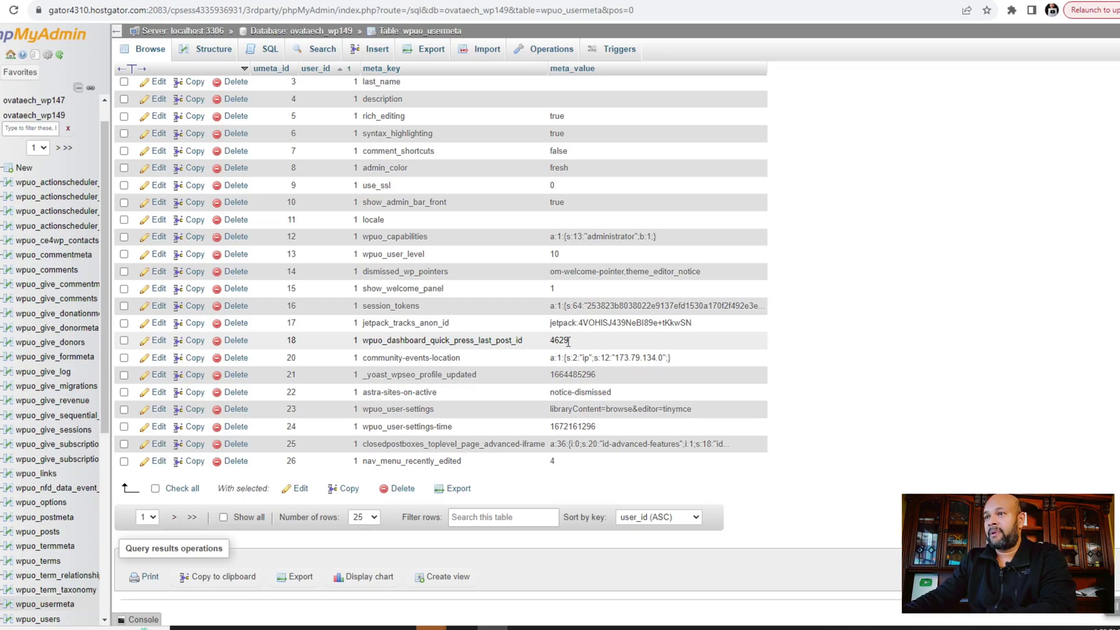
pyautogui.scroll(3, 569, 342)
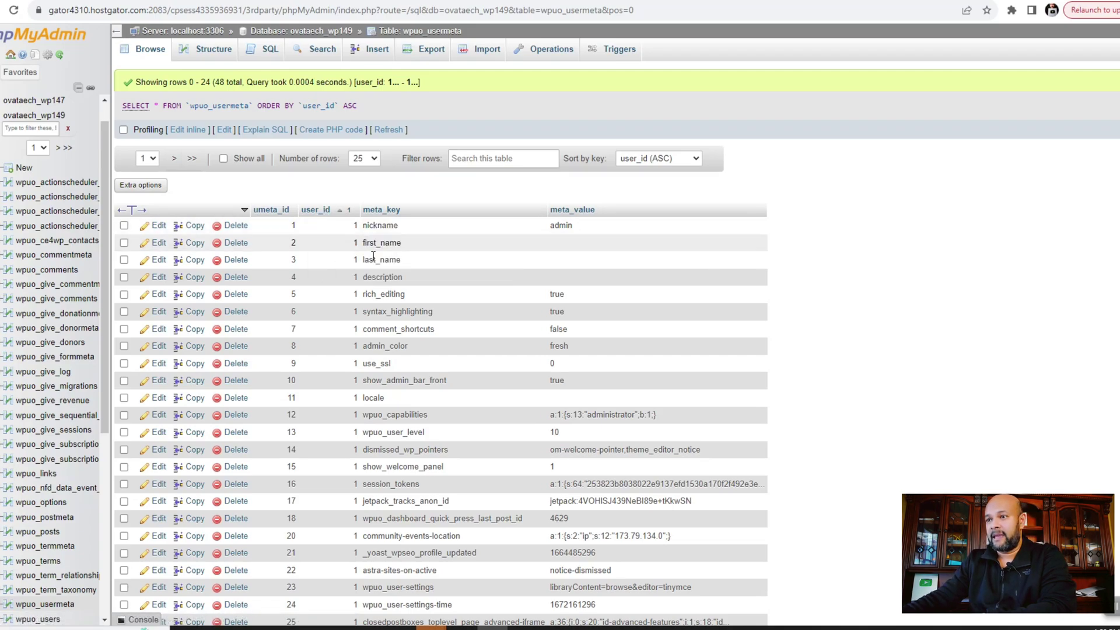
pyautogui.scroll(-3, 425, 350)
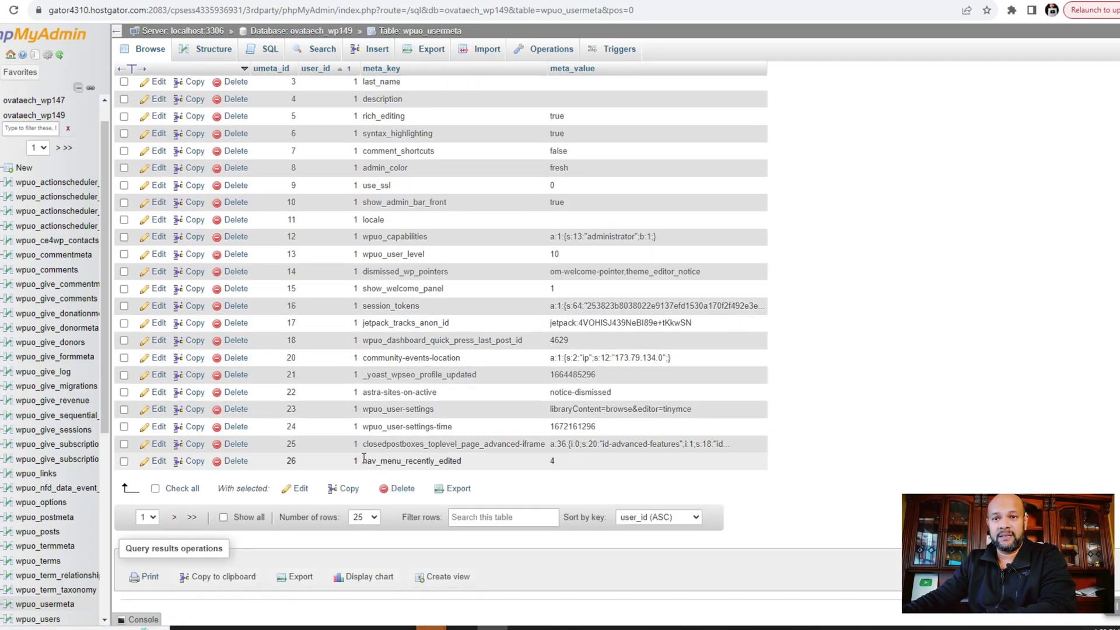
# Step: Set the number of displayed wpuo_usermeta rows to 500 and look through the entries of every user ID
pyautogui.click(374, 518)
pyautogui.click(295, 520)
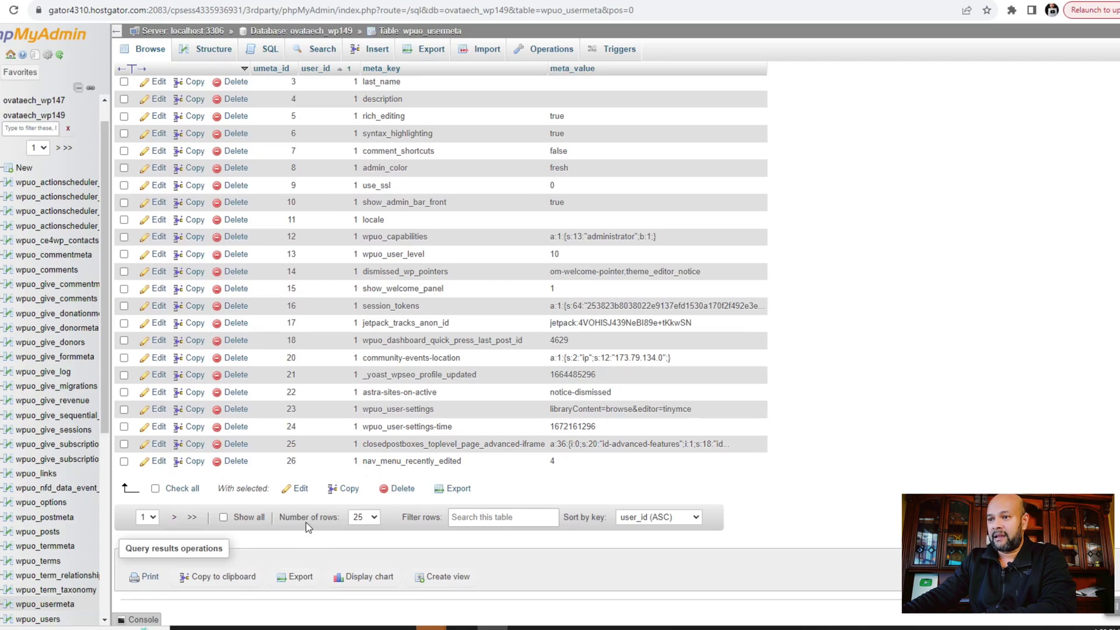
pyautogui.click(369, 521)
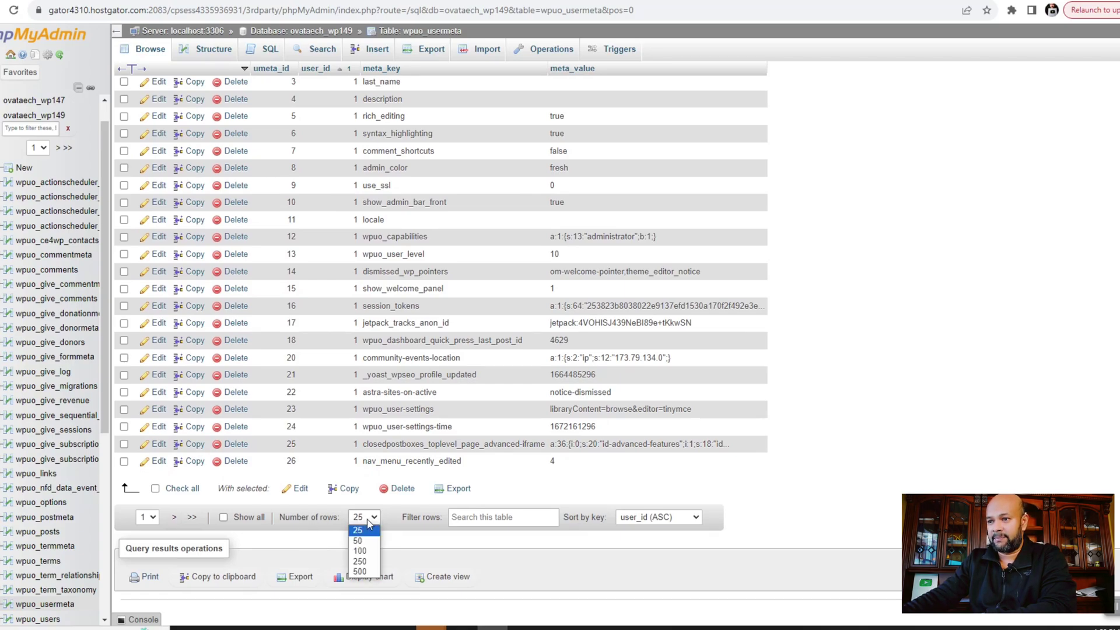
pyautogui.click(361, 572)
pyautogui.scroll(-10, 471, 397)
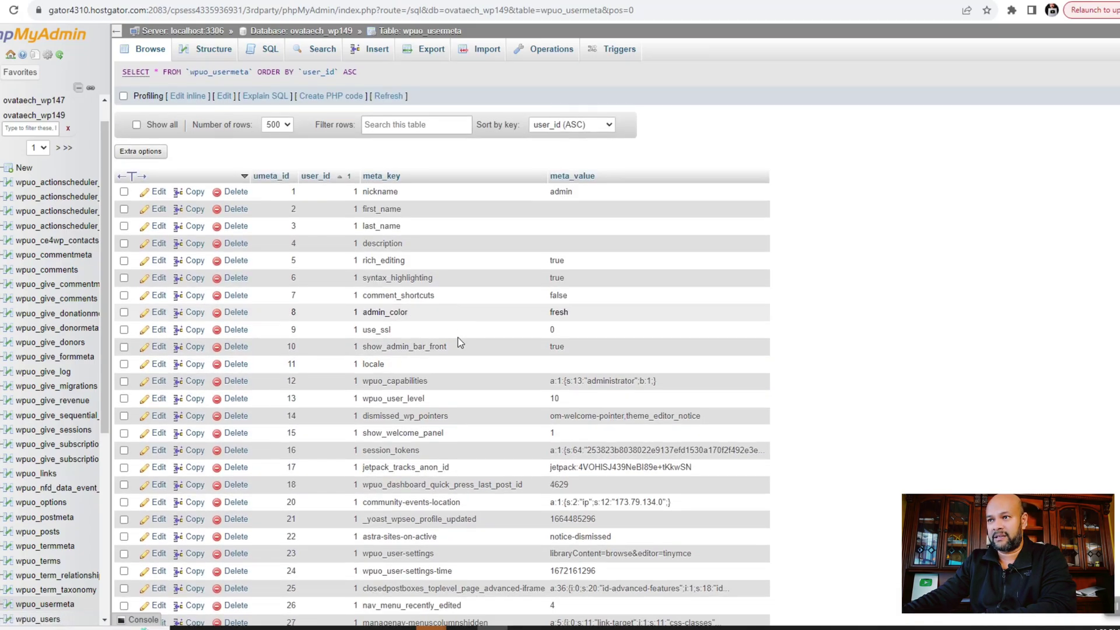
pyautogui.scroll(2, 450, 411)
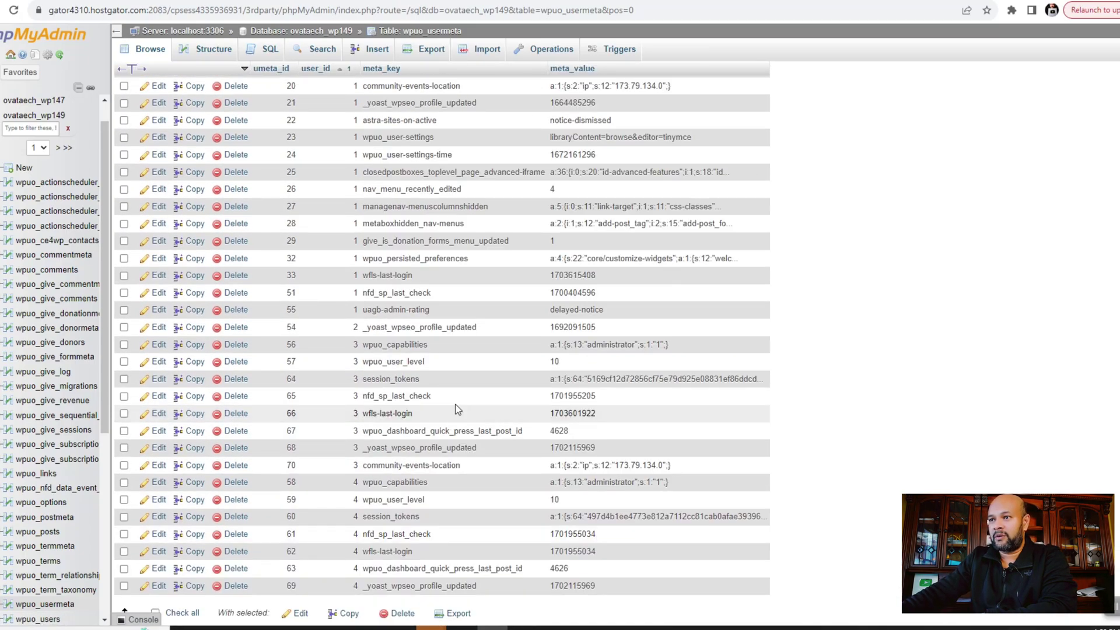
pyautogui.scroll(-1, 415, 358)
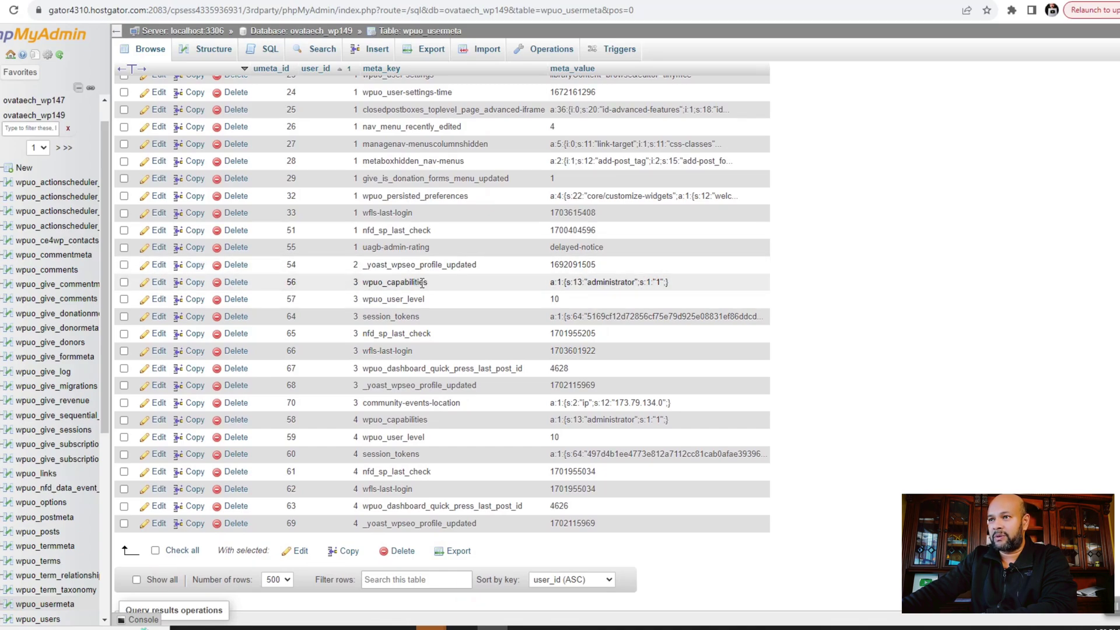
pyautogui.scroll(-1, 454, 351)
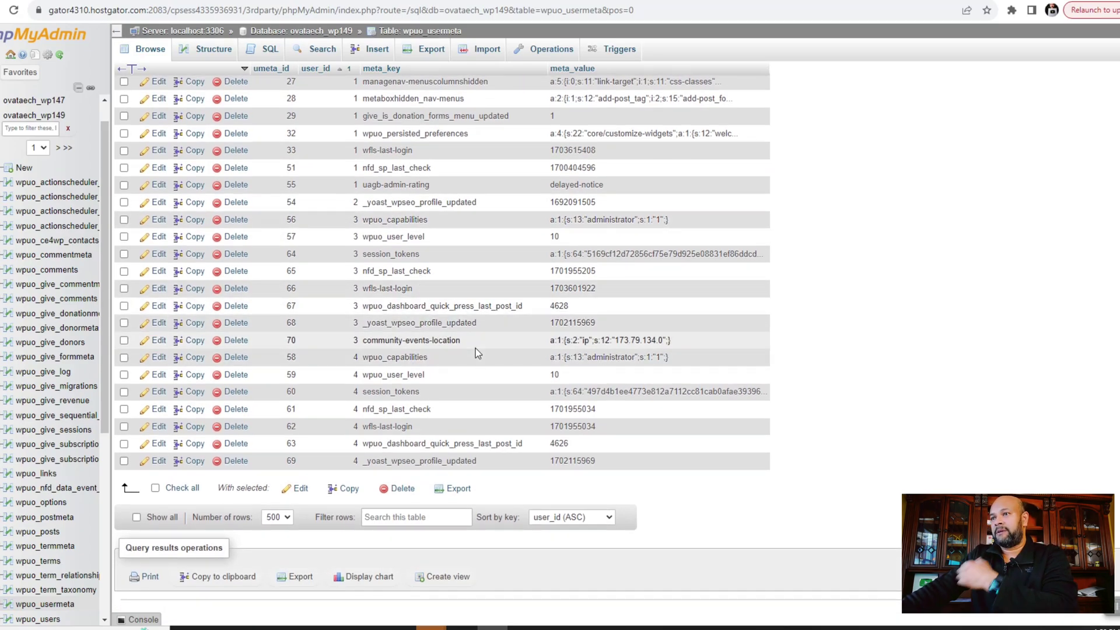
# Step: Filter the wpuo_usermeta rows by "capabilities", the word in the wpuo_capabilities meta key
pyautogui.doubleClick(406, 222)
pyautogui.click(400, 220)
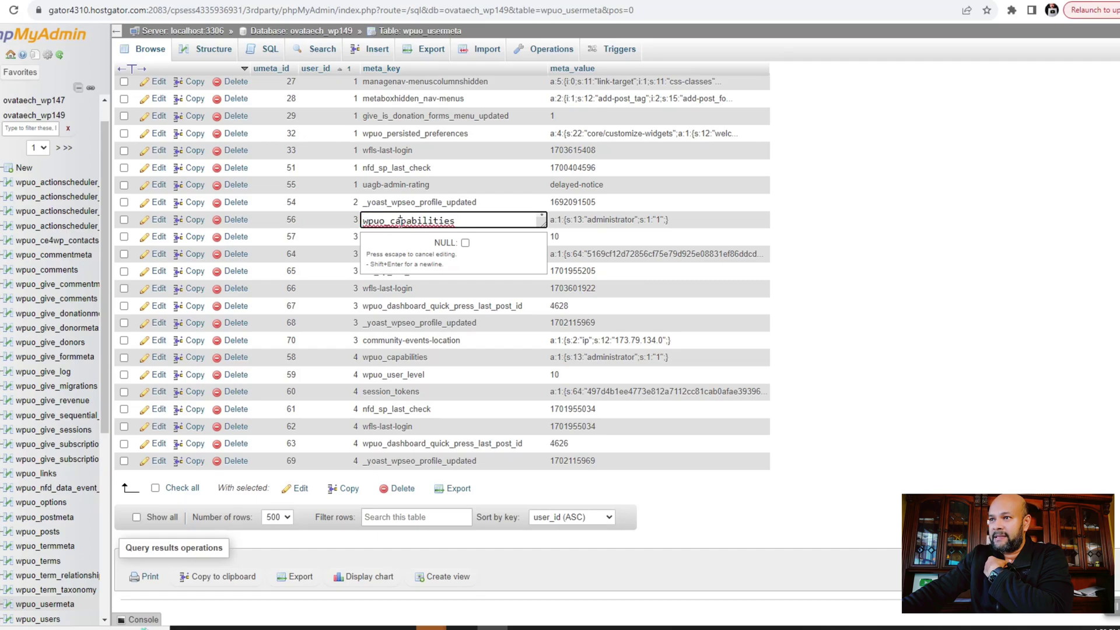
pyautogui.moveTo(391, 221); pyautogui.dragTo(455, 221)
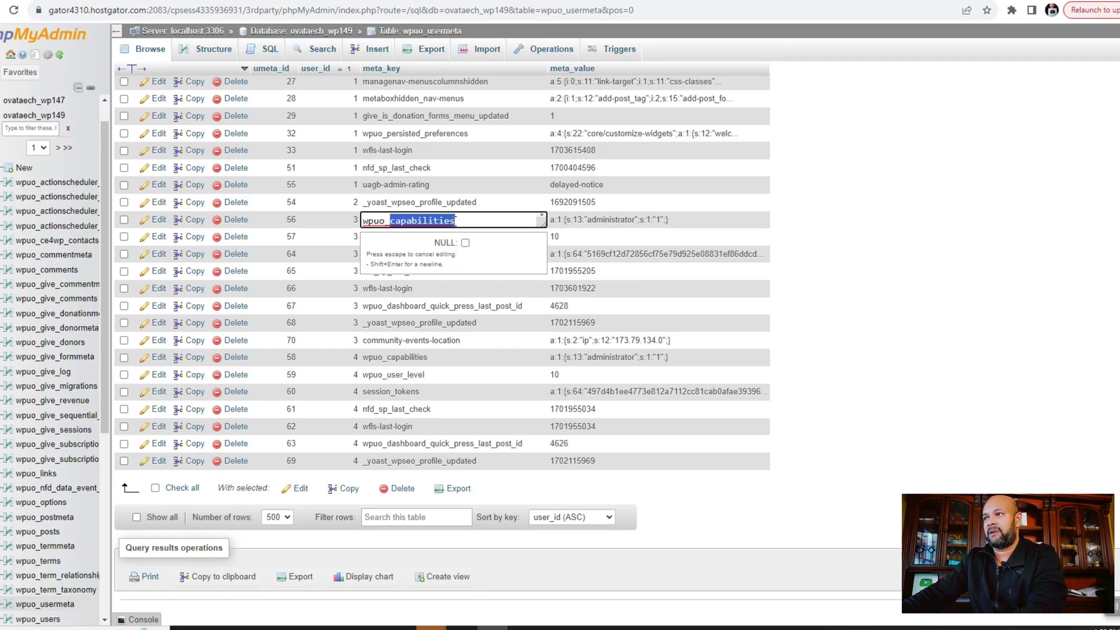
pyautogui.click(970, 243)
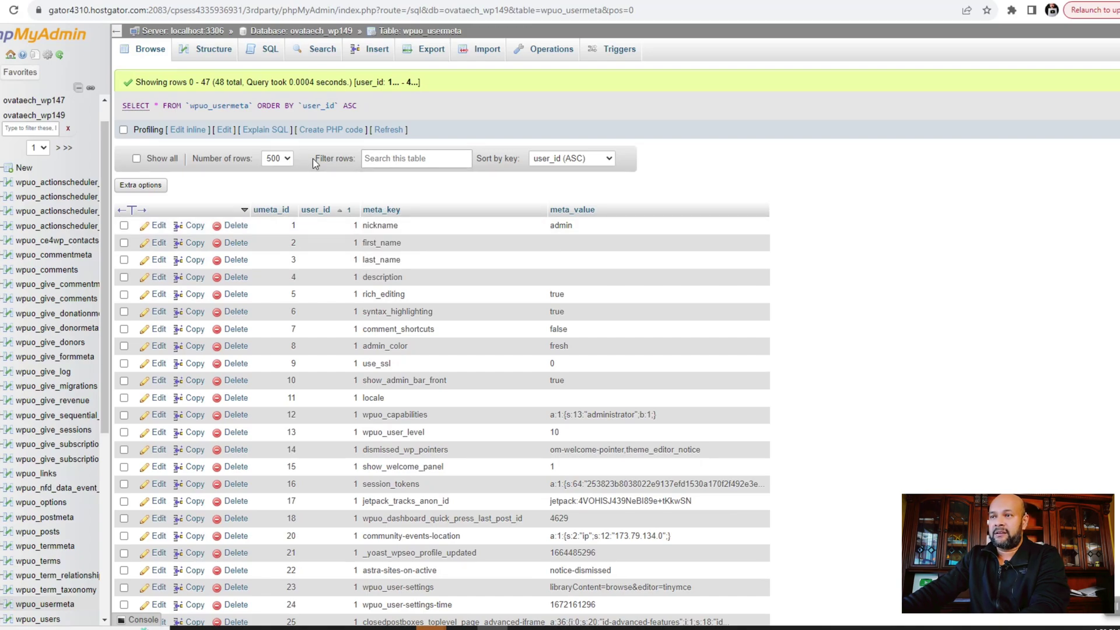
pyautogui.click(375, 157)
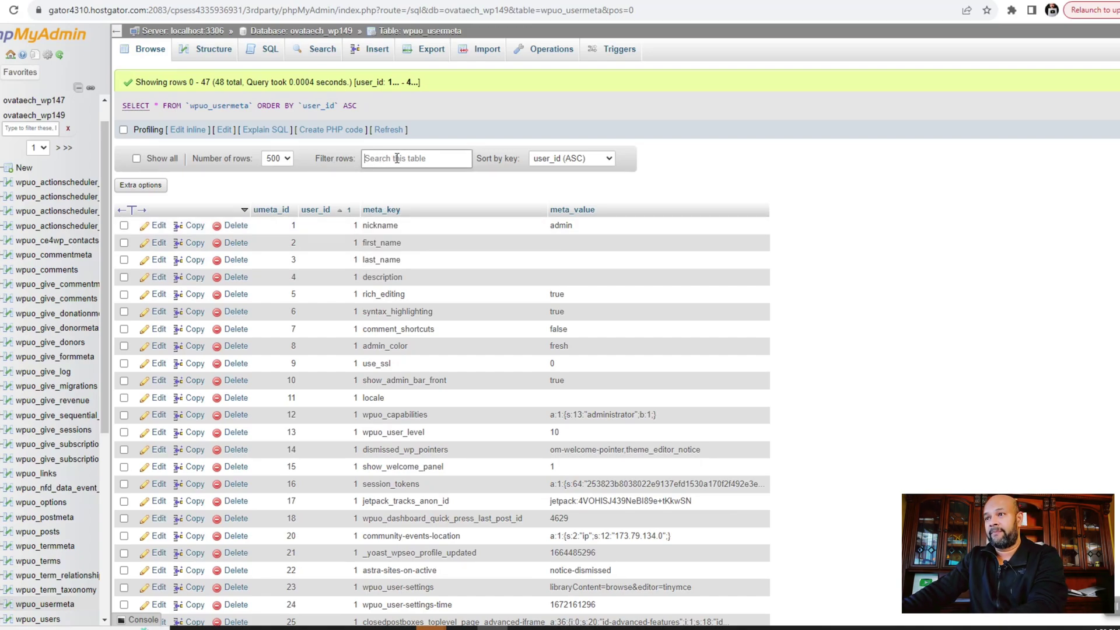
pyautogui.write('capabilities')
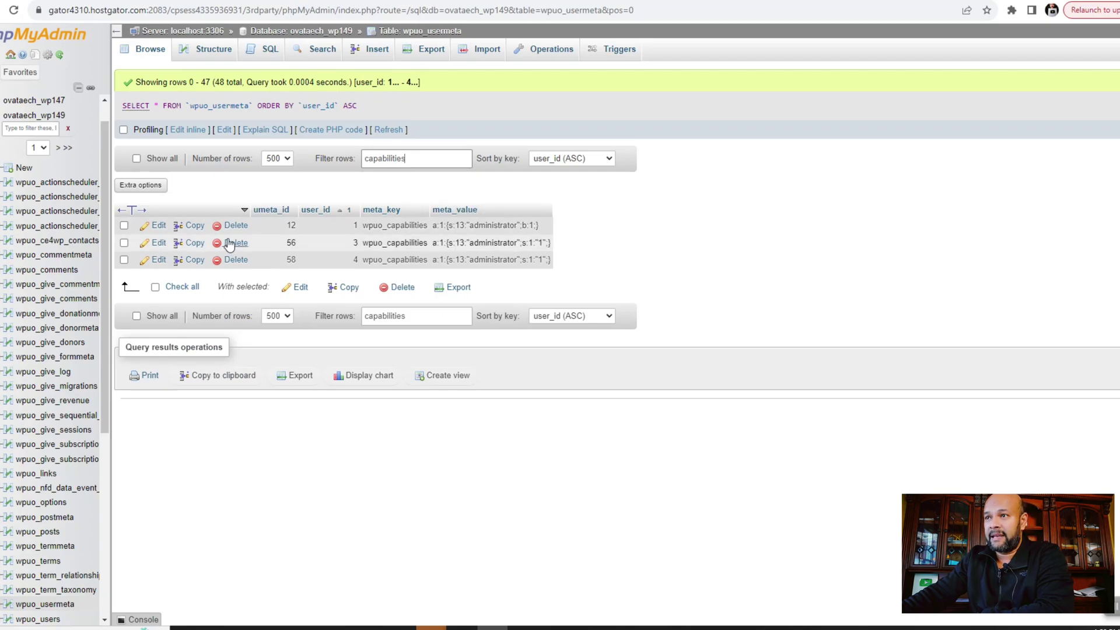
# Step: Compare the wpuo_capabilities meta values of user IDs 1 and 3, especially the part after "administrator"
pyautogui.moveTo(353, 225); pyautogui.dragTo(392, 234)
pyautogui.click(365, 227)
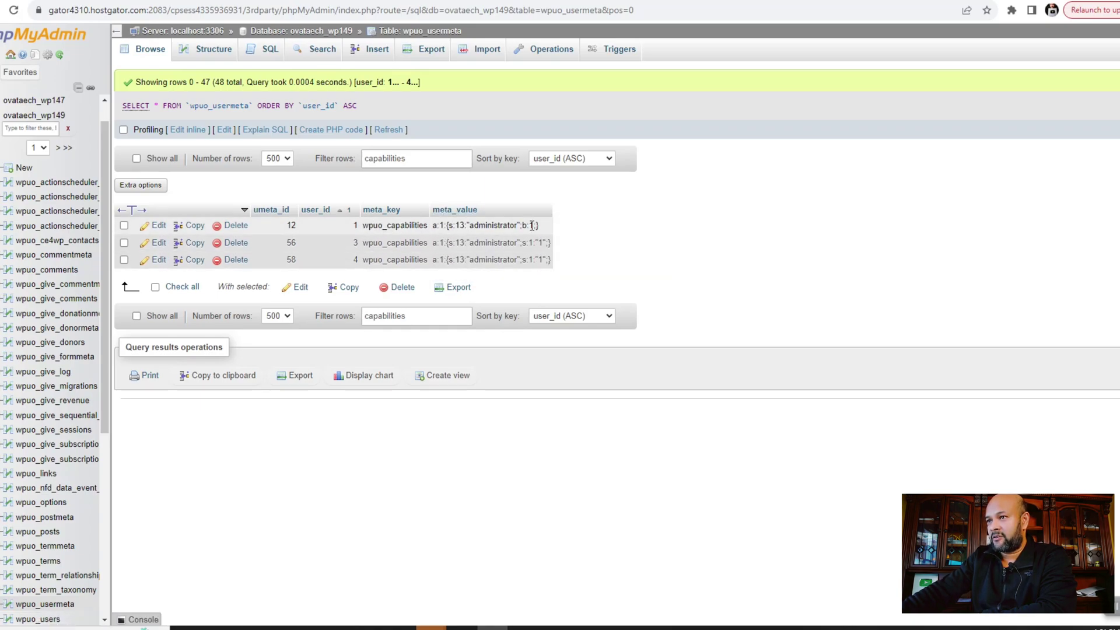
pyautogui.moveTo(532, 226); pyautogui.dragTo(542, 246)
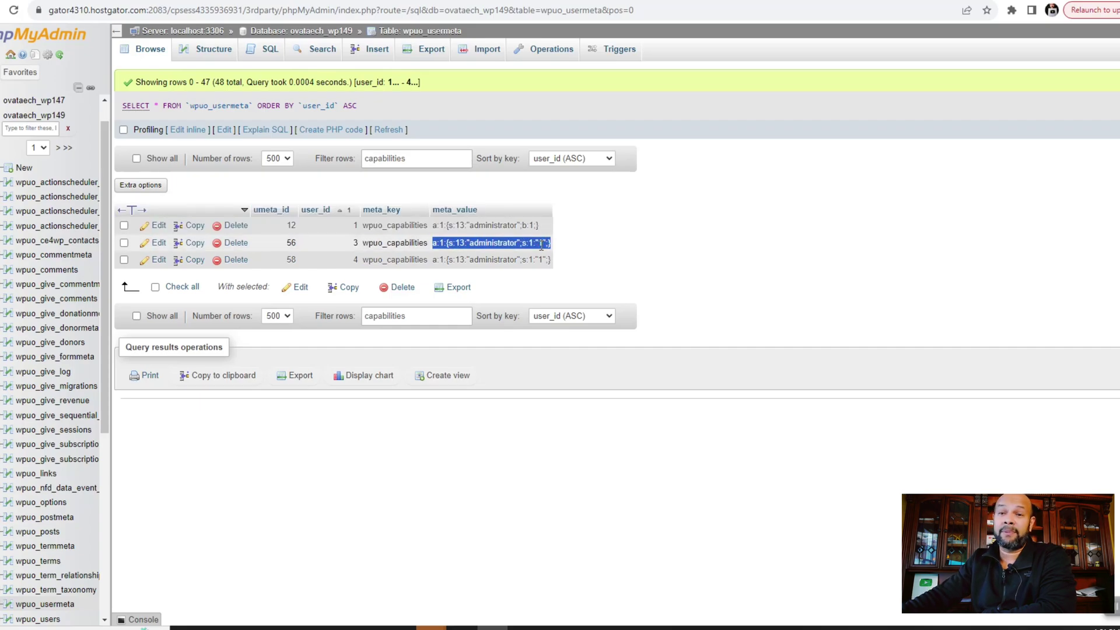
pyautogui.click(541, 246)
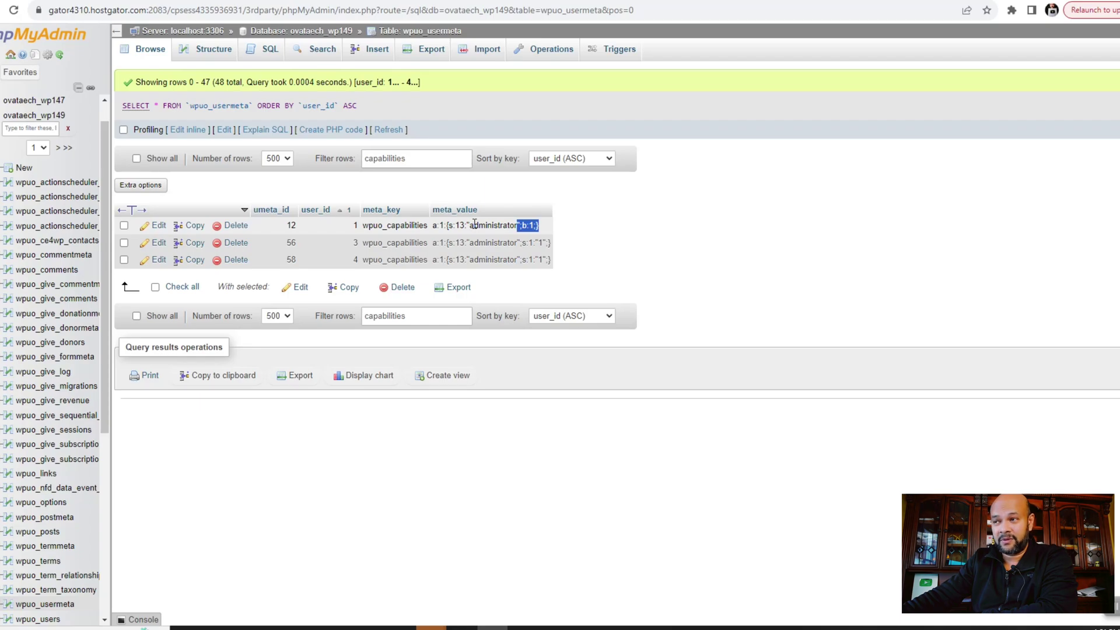
pyautogui.click(528, 246)
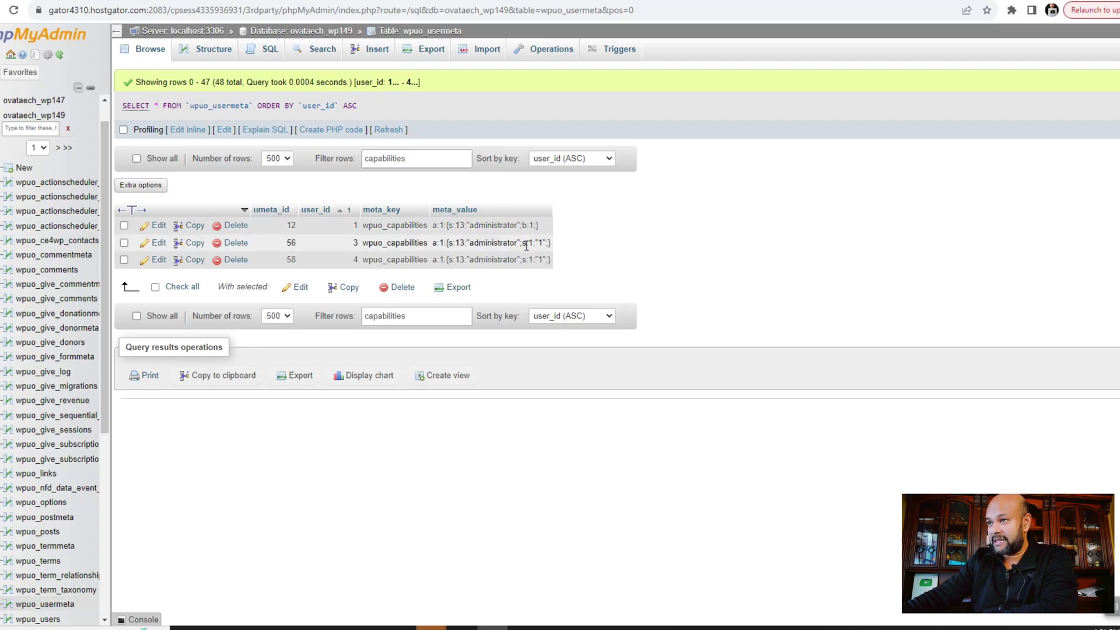
# Step: Examine the part after "administrator" in user ID 3's wpuo_capabilities value and mark the capabilities rows of user IDs 3 and 4
pyautogui.moveTo(519, 244); pyautogui.dragTo(543, 244)
pyautogui.click(536, 244)
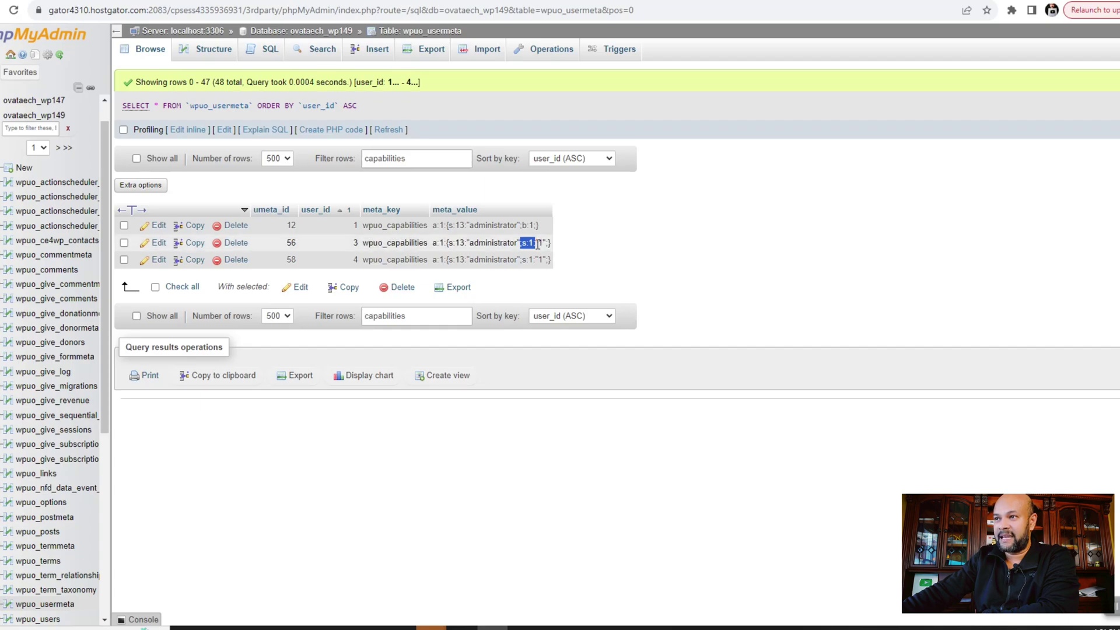
pyautogui.moveTo(544, 242); pyautogui.dragTo(543, 242)
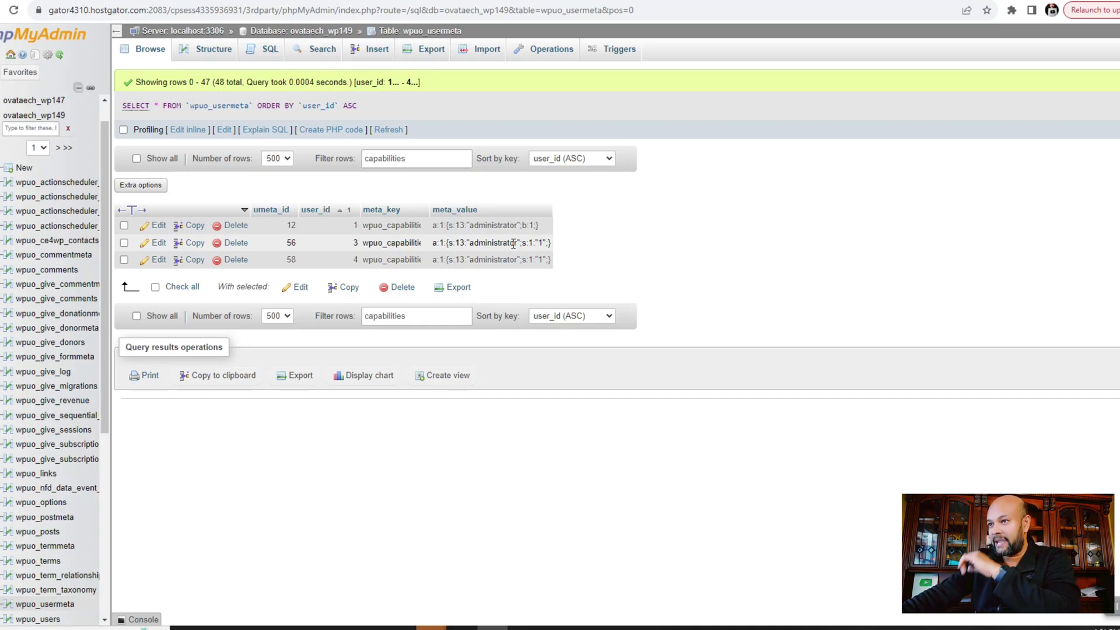
pyautogui.click(124, 243)
pyautogui.click(124, 260)
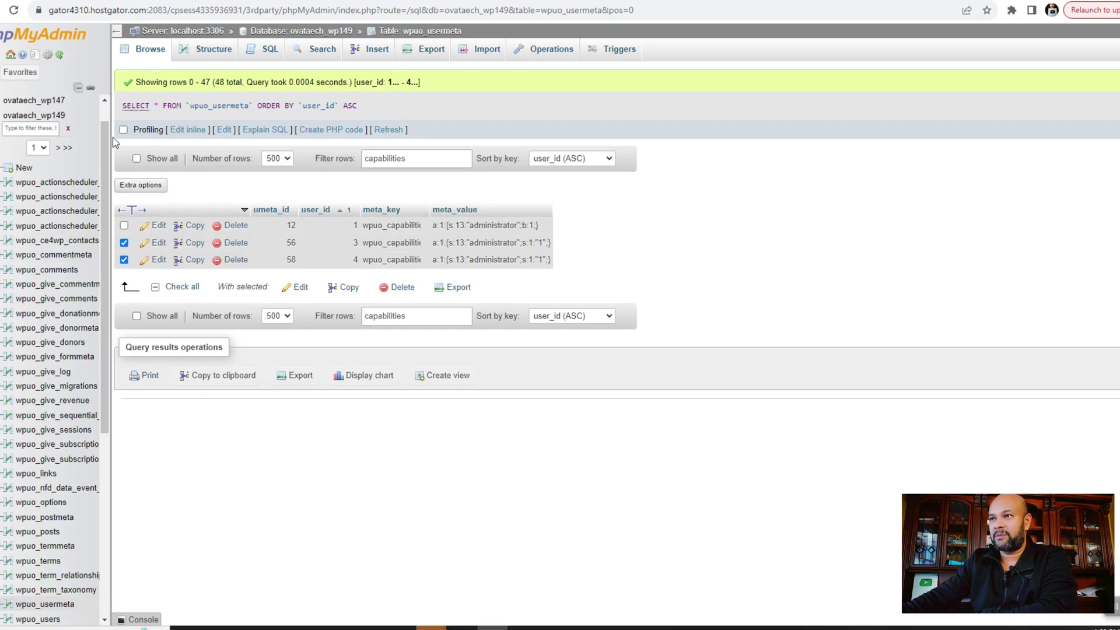
# Step: Clear the "capabilities" row filter to list all wpuo_usermeta entries again, including those of user IDs 3 and 4
pyautogui.click(433, 161)
pyautogui.doubleClick(426, 162)
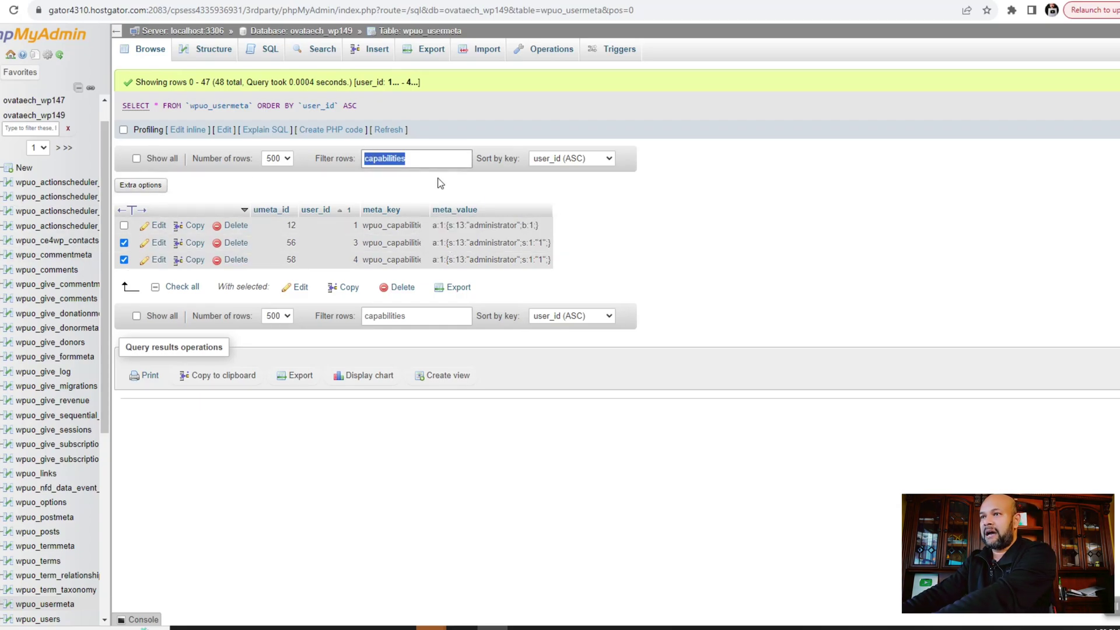
pyautogui.press('BackSpace')
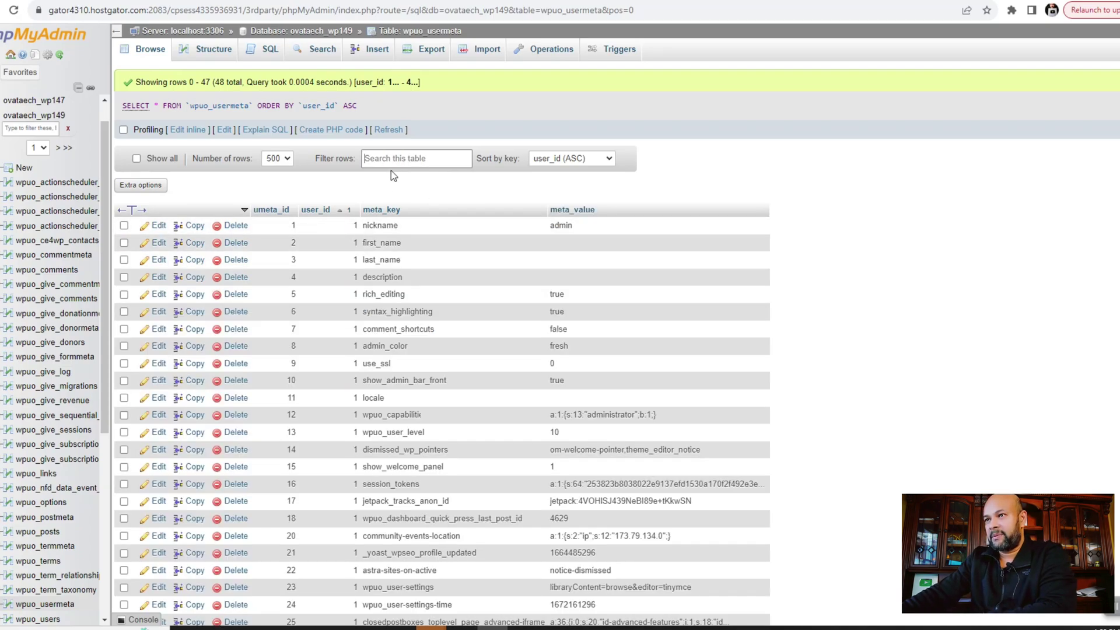
pyautogui.scroll(-9, 407, 291)
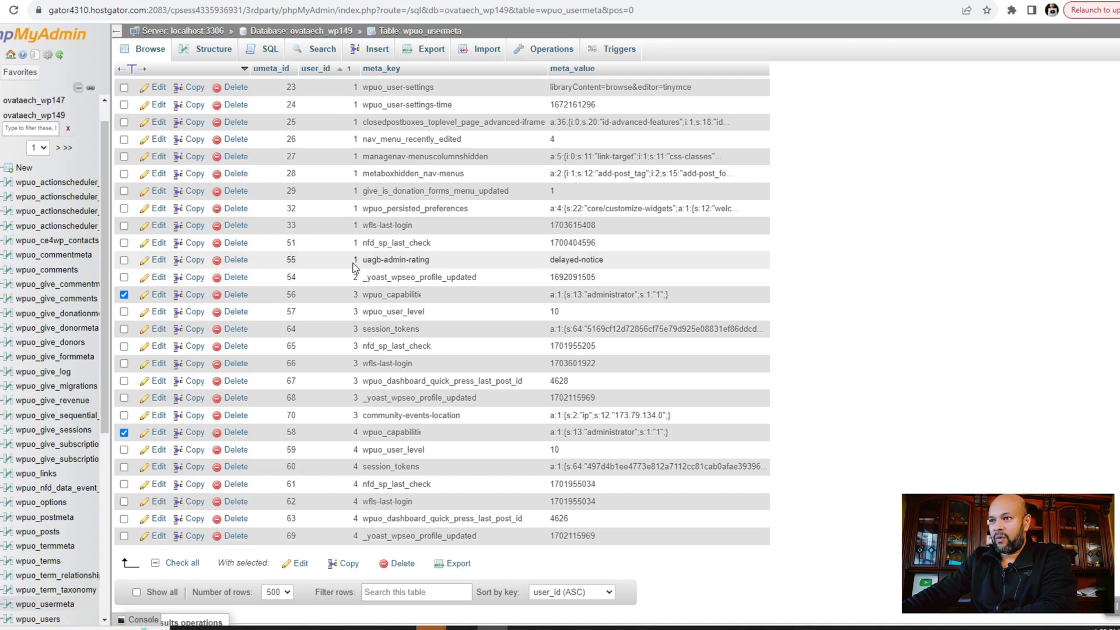
# Step: Compare the wpuo_user_level meta values of user IDs 3 and 4 with that of user ID 1
pyautogui.doubleClick(356, 260)
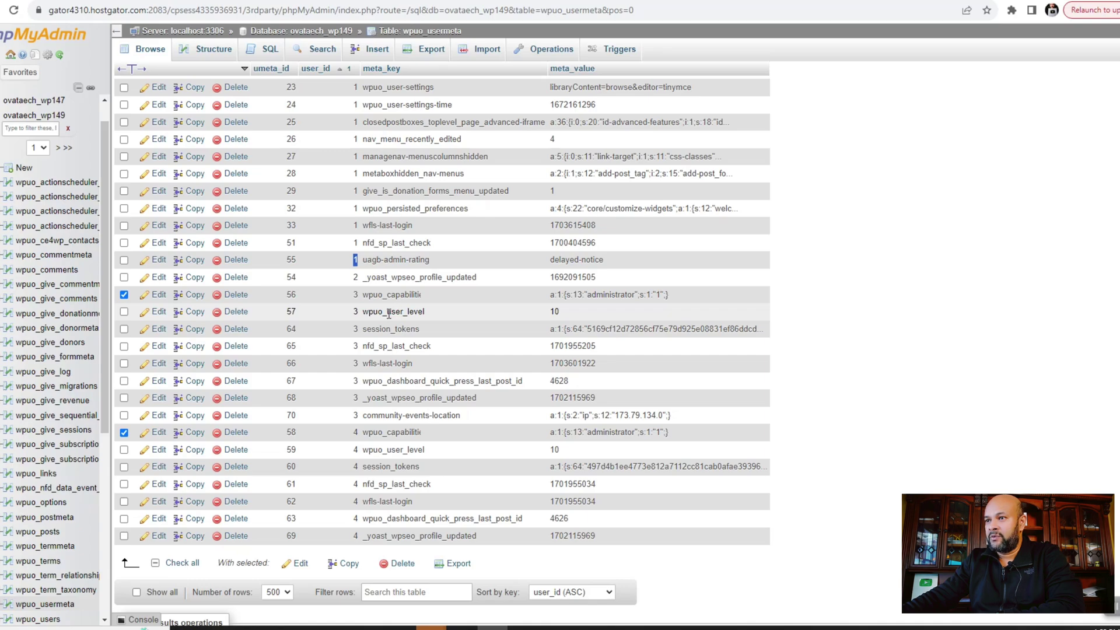
pyautogui.moveTo(387, 313); pyautogui.dragTo(425, 313)
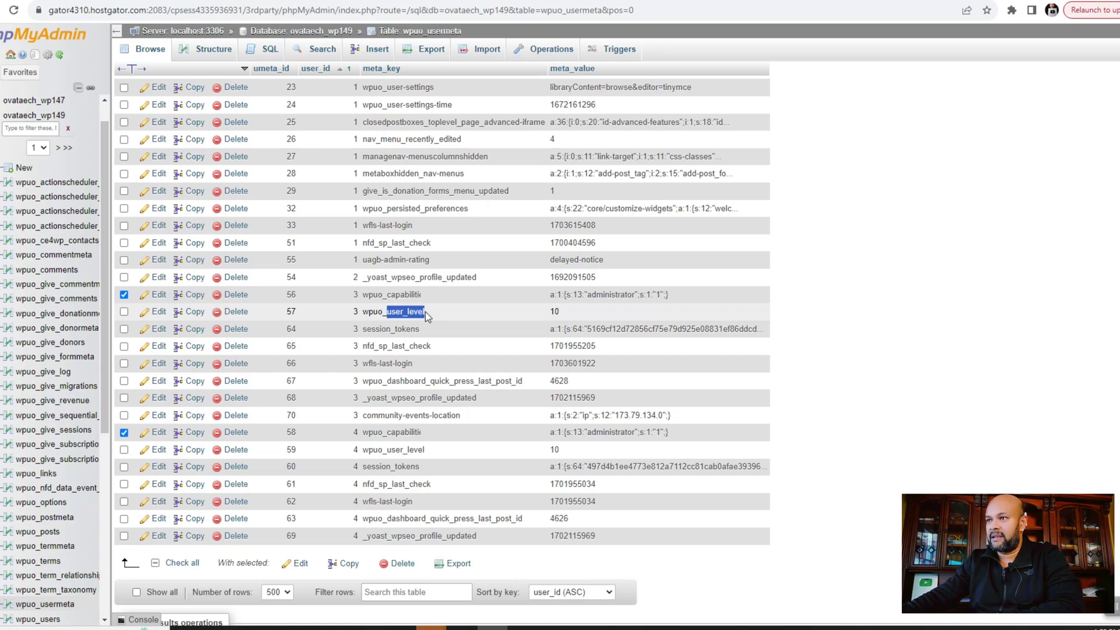
pyautogui.click(557, 311)
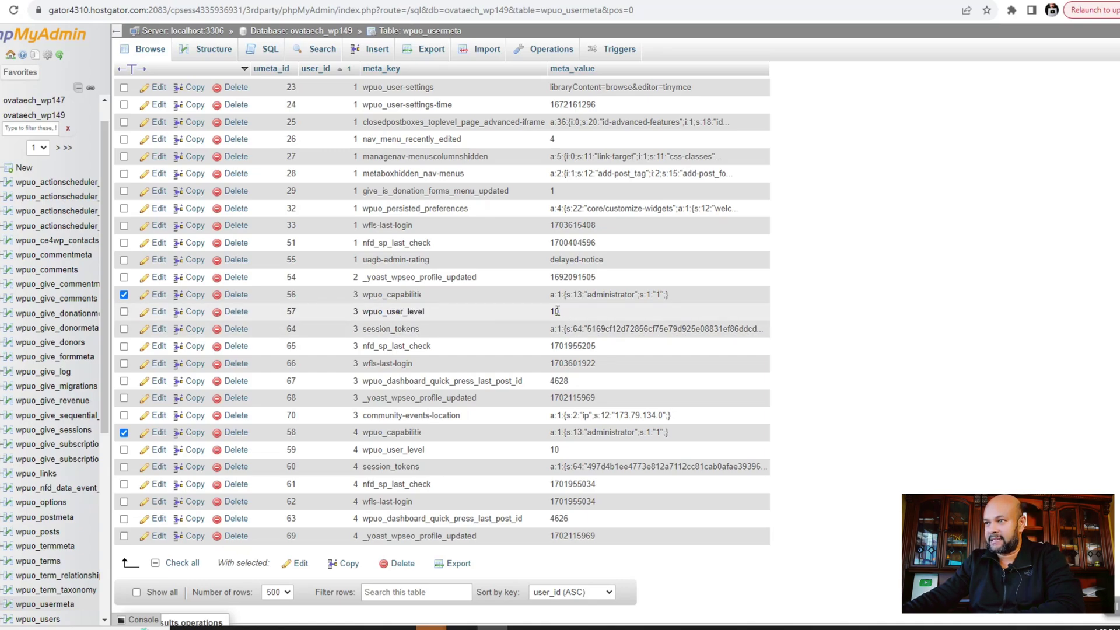
pyautogui.doubleClick(553, 312)
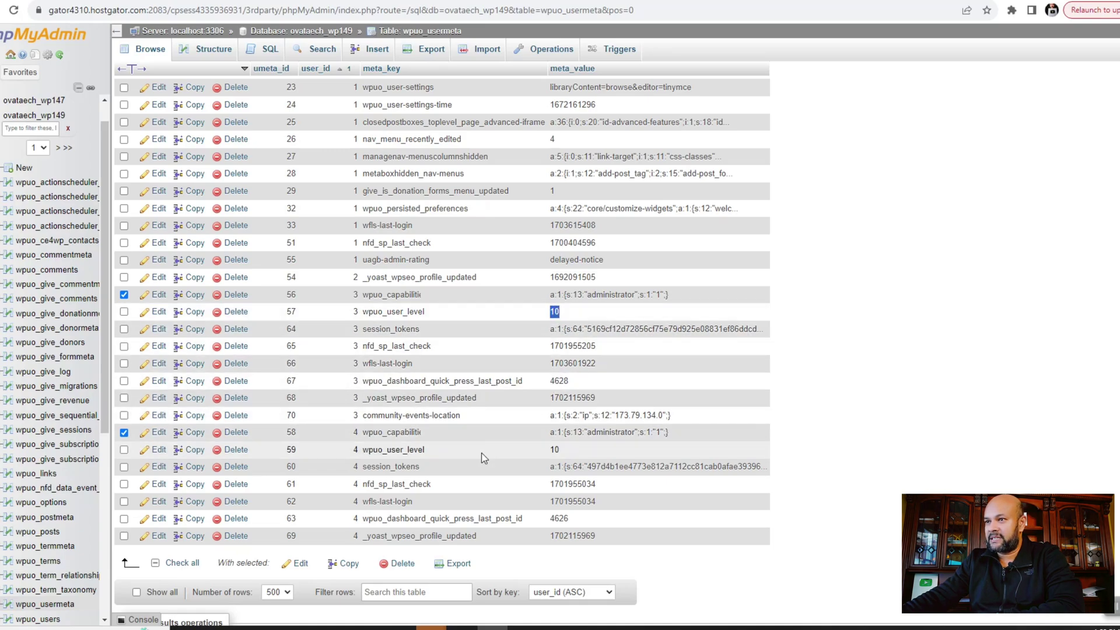
pyautogui.scroll(2, 355, 274)
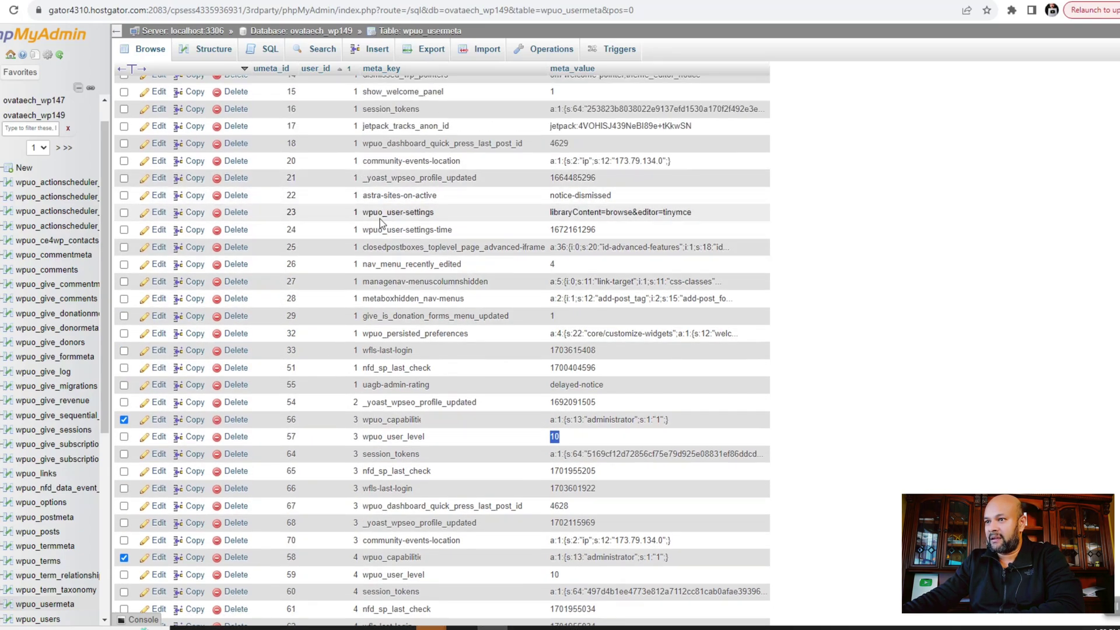
pyautogui.scroll(2, 401, 295)
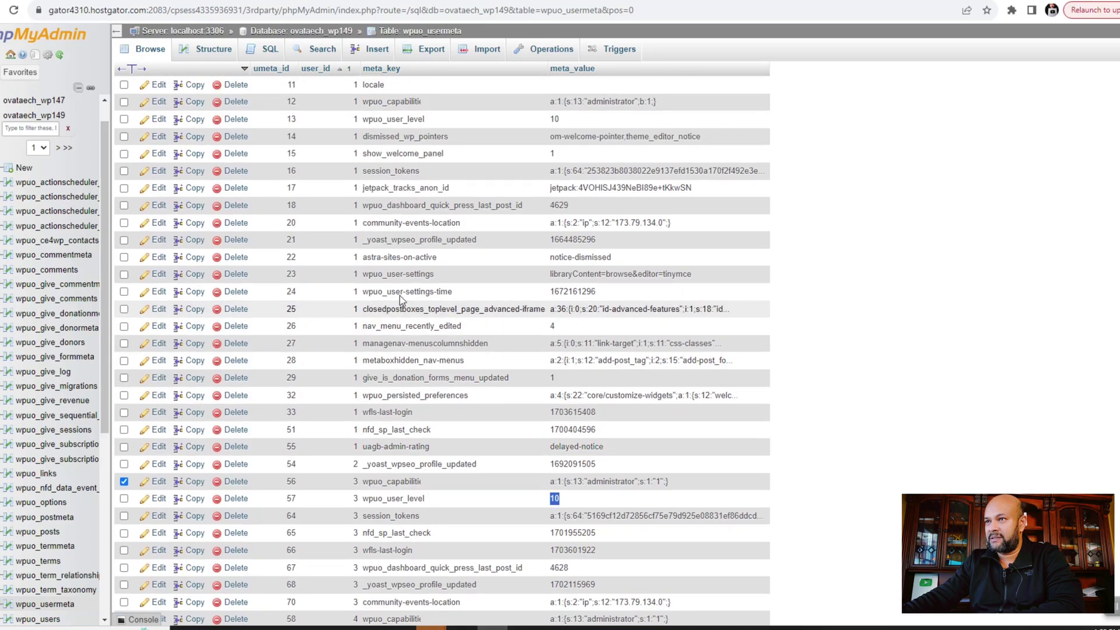
pyautogui.scroll(-5, 427, 261)
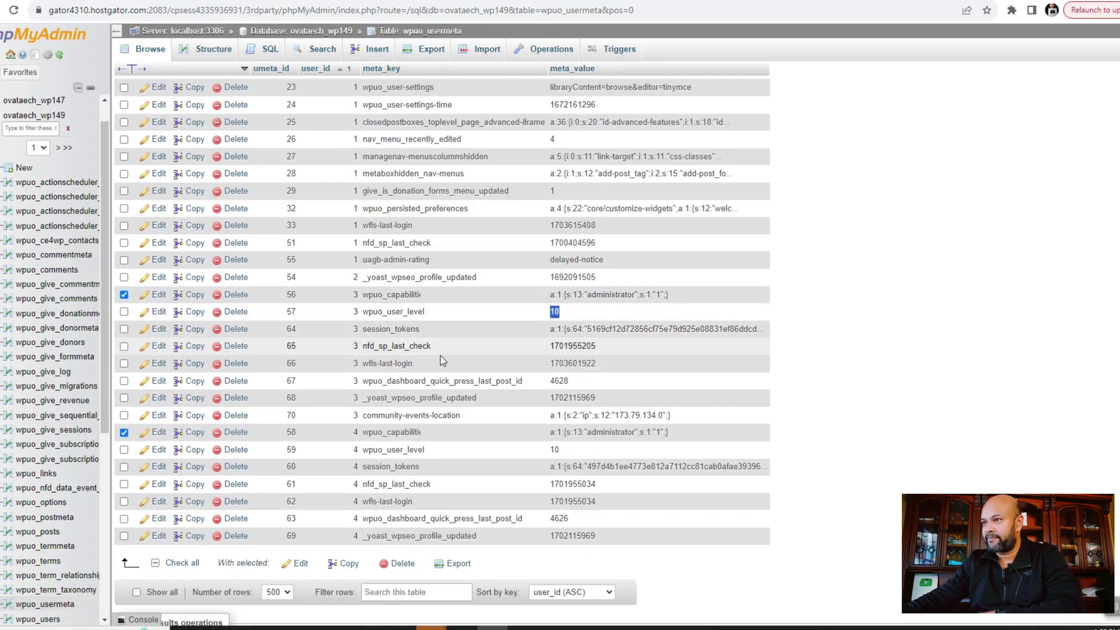
pyautogui.scroll(4, 530, 335)
pyautogui.scroll(1, 558, 307)
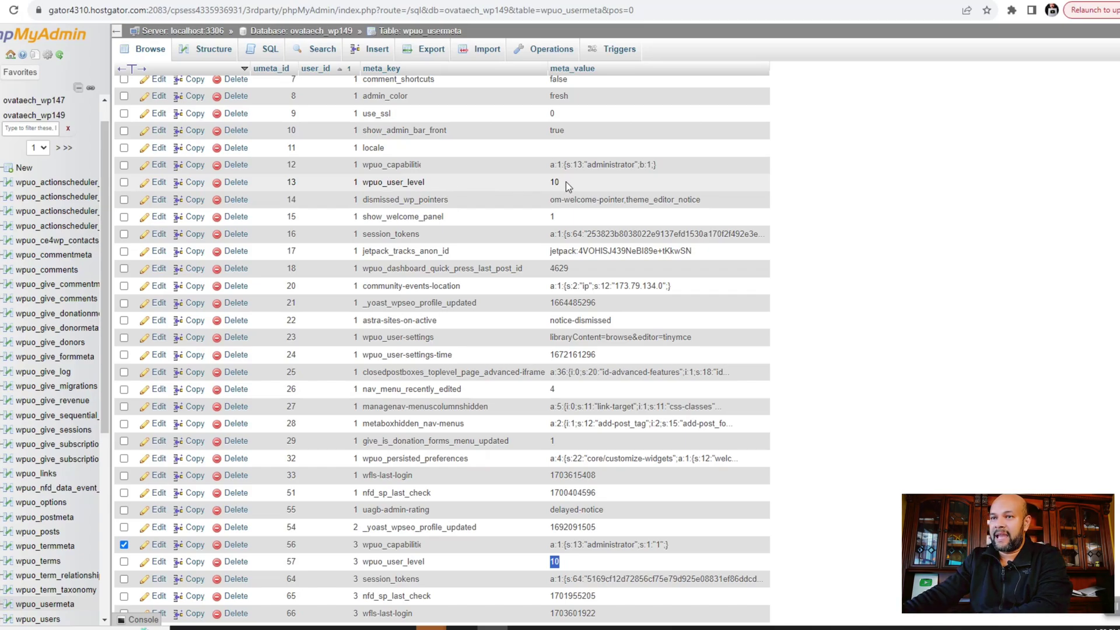
pyautogui.moveTo(561, 182); pyautogui.dragTo(552, 182)
pyautogui.scroll(-5, 360, 242)
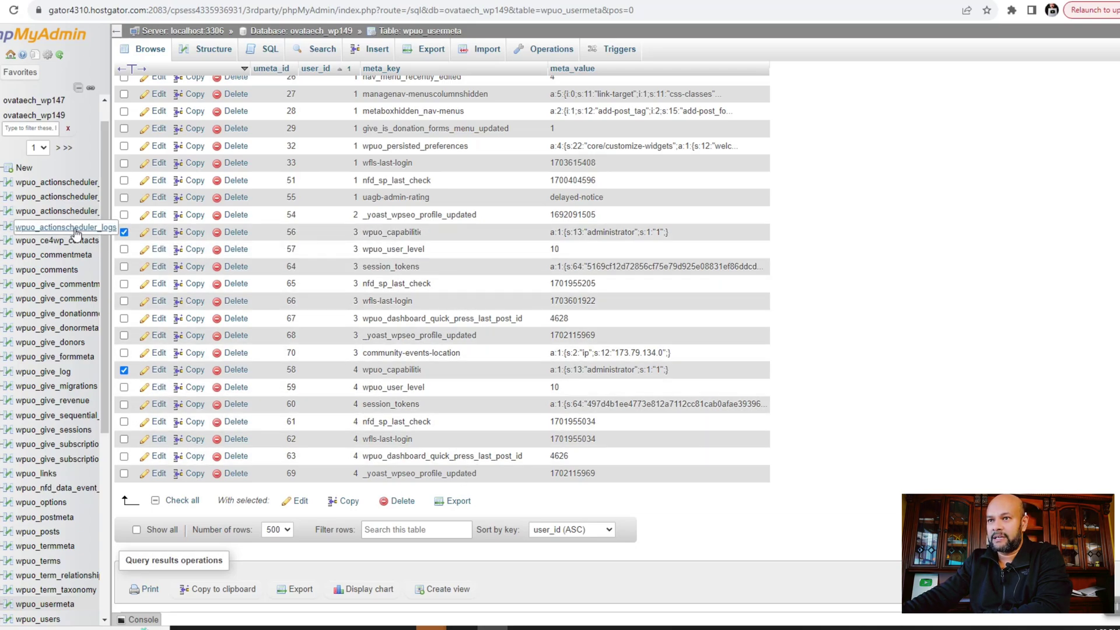
# Step: Unmark every selected wpuo_usermeta row belonging to user IDs 3 and 4
pyautogui.click(124, 249)
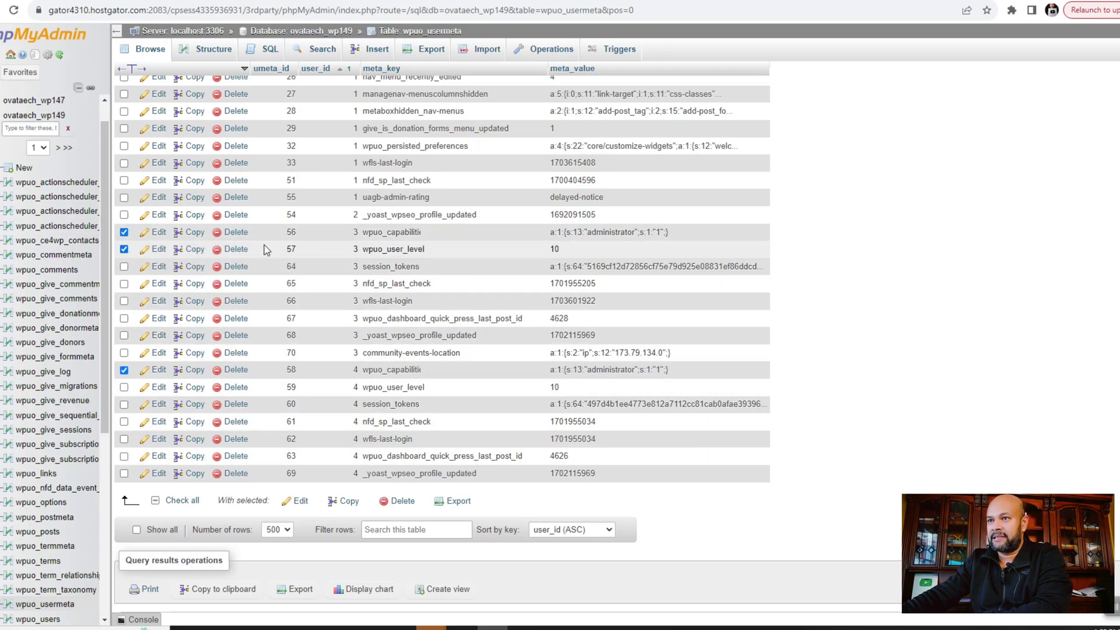
pyautogui.click(124, 249)
pyautogui.click(125, 233)
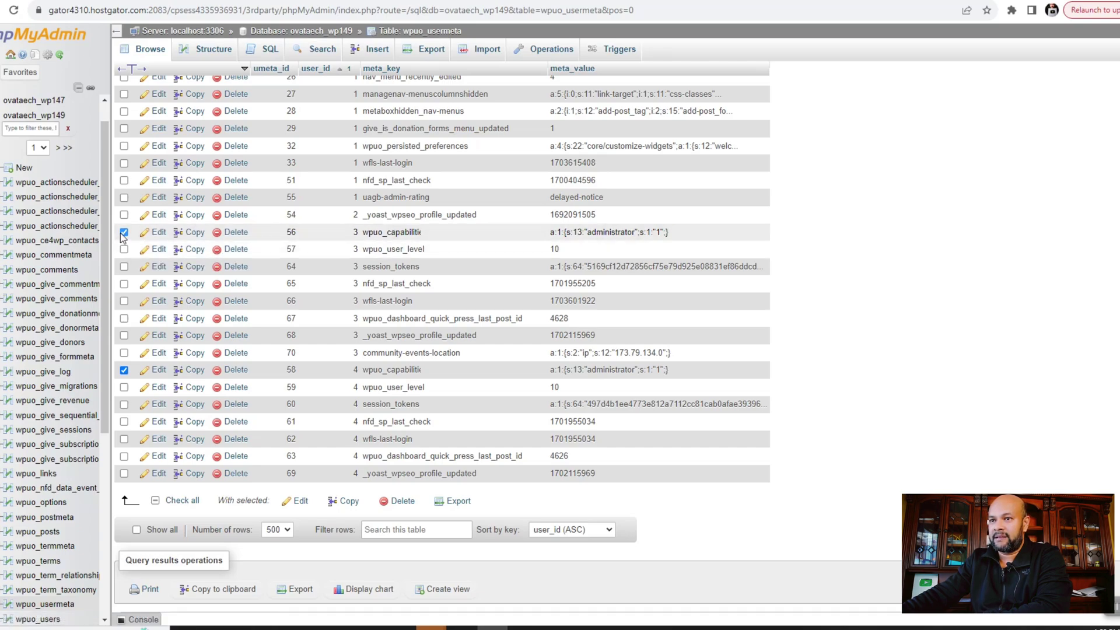
pyautogui.click(124, 370)
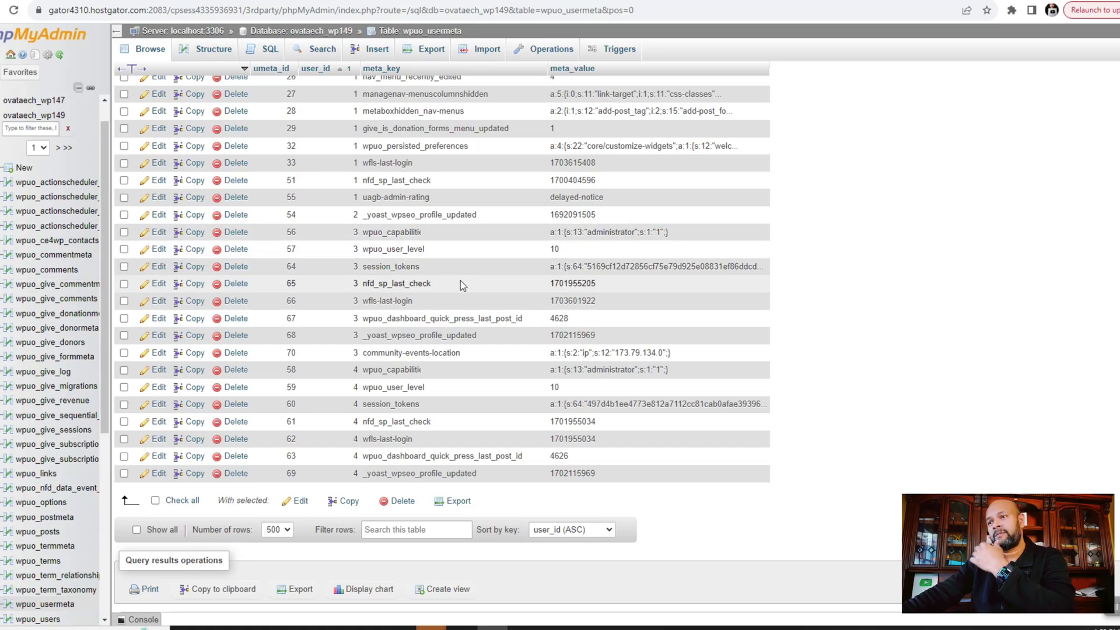
# Step: Open the ovataech_wp149 database structure and magnify its Export option with the Magnifying Glass (Hover Zoom) extension
pyautogui.scroll(1, 454, 303)
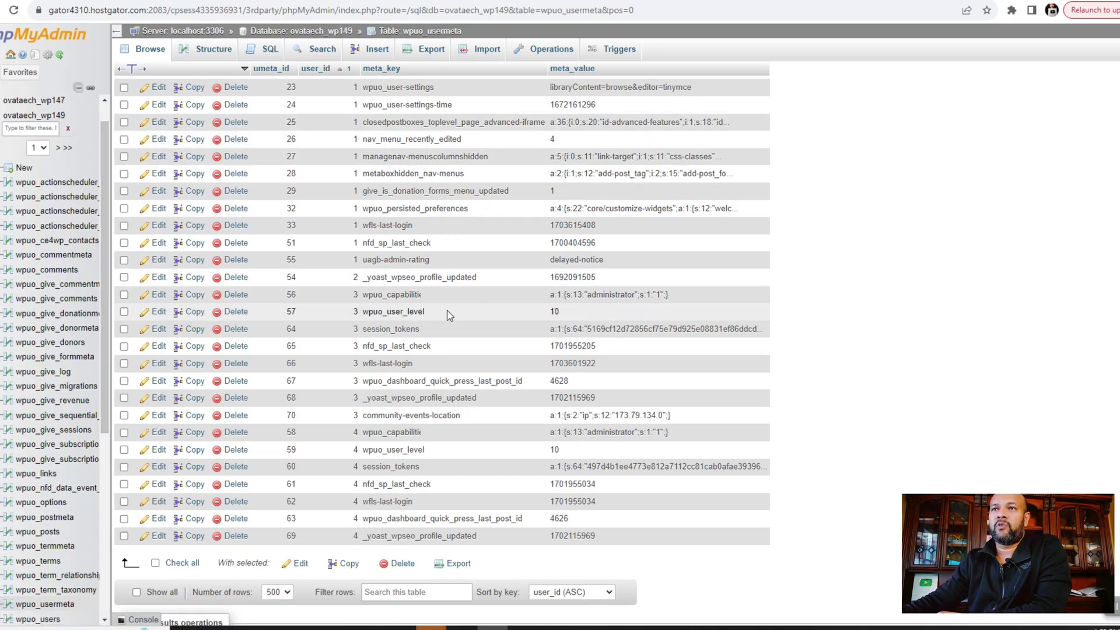
pyautogui.scroll(5, 244, 321)
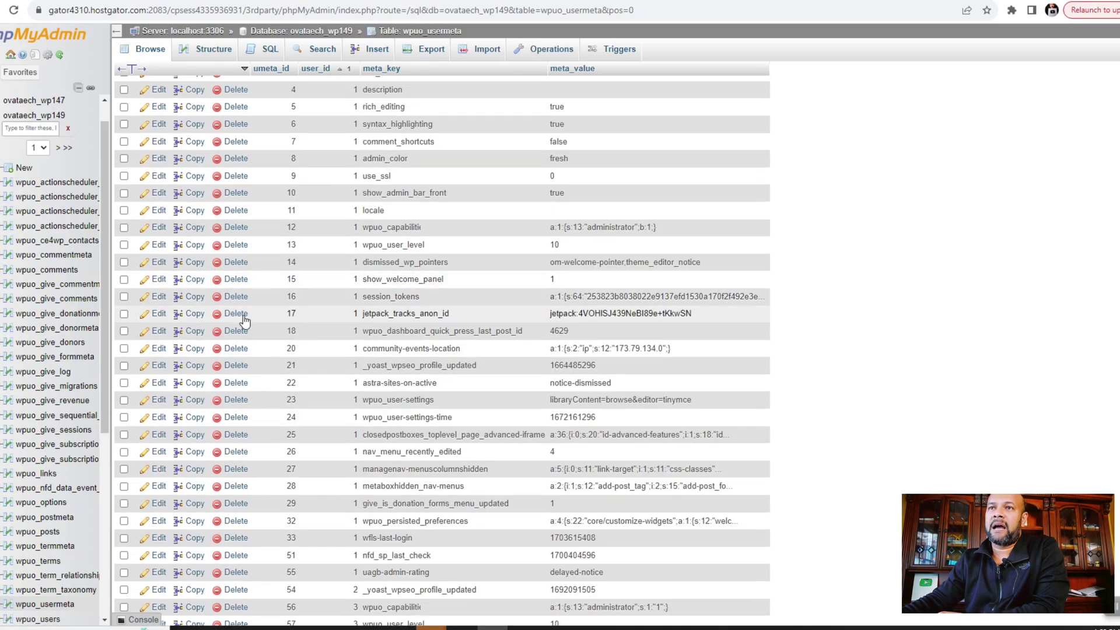
pyautogui.click(27, 117)
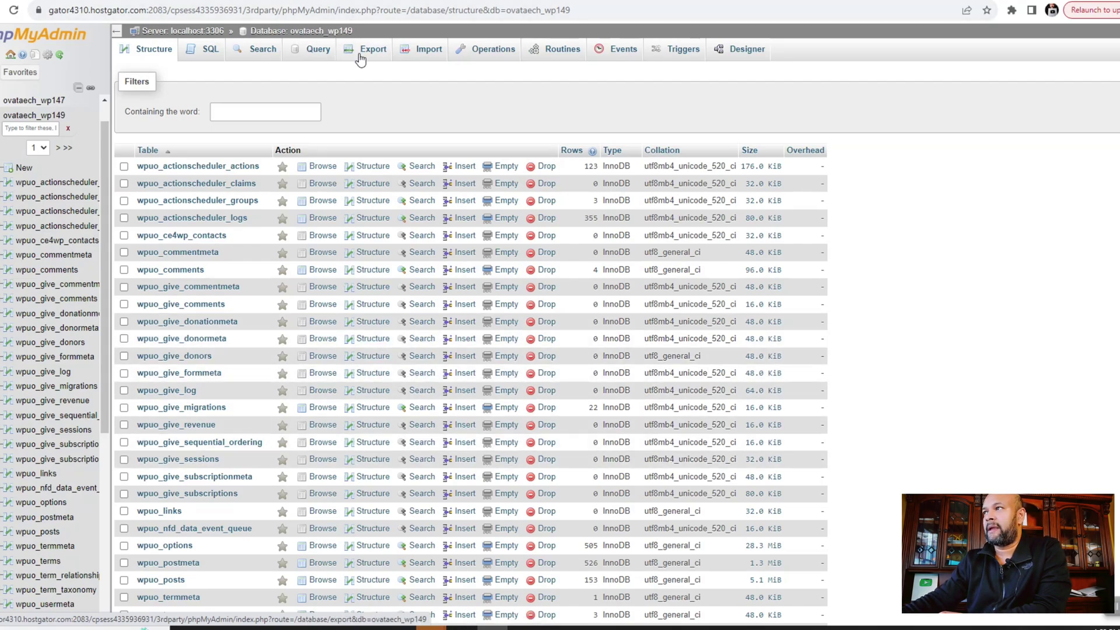
pyautogui.click(1011, 10)
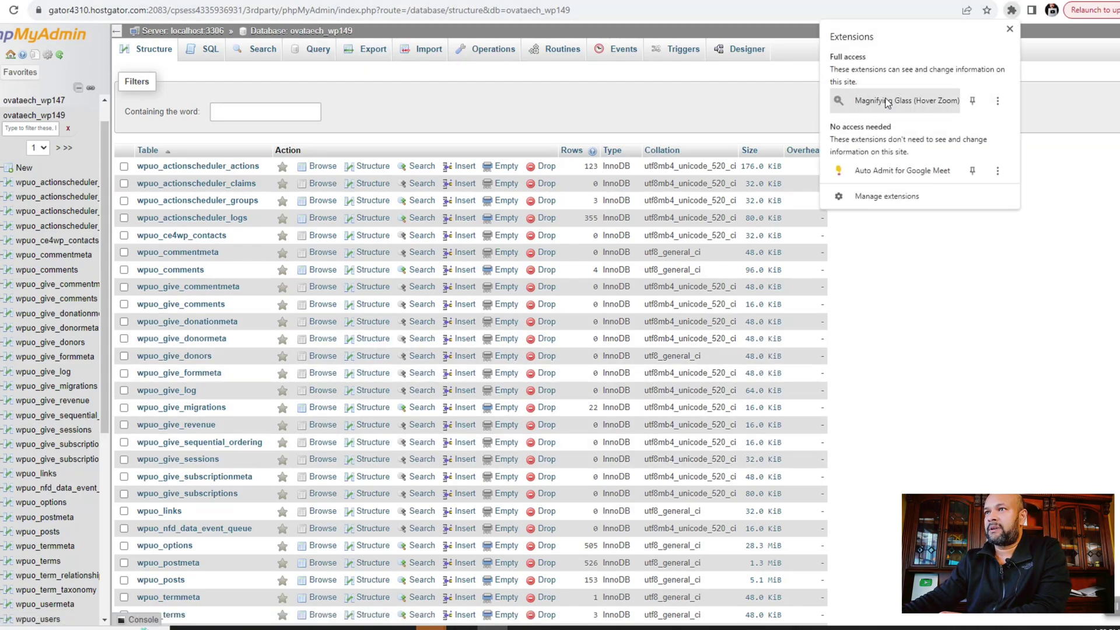
pyautogui.click(908, 100)
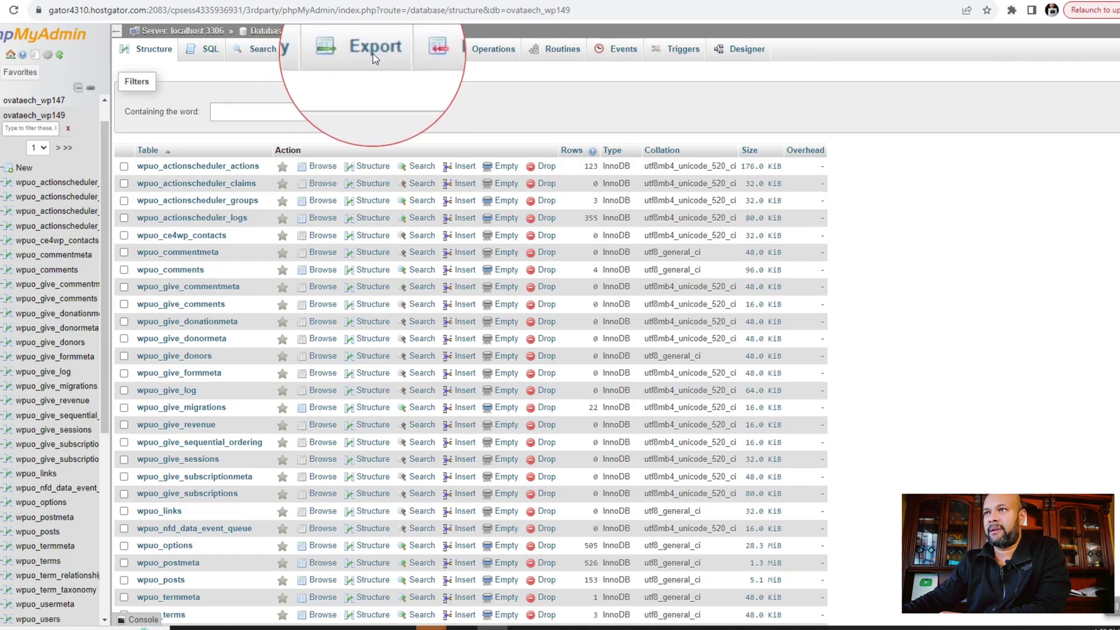
# Step: Export the ovataech_wp149 database in SQL format with the Quick method and check the downloaded file
pyautogui.click(371, 52)
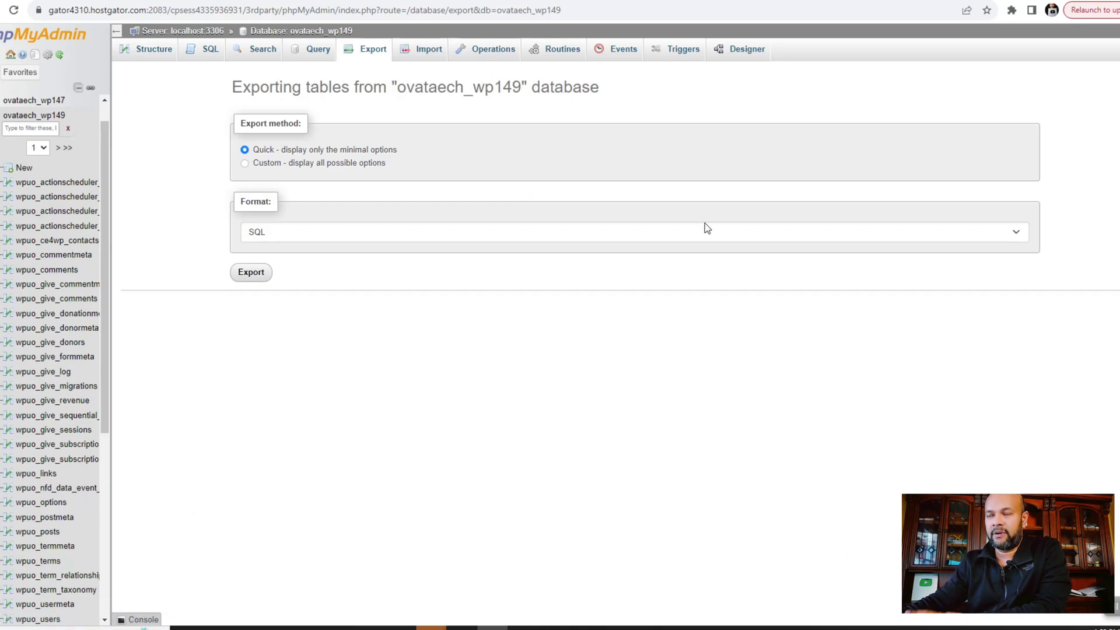
pyautogui.click(260, 279)
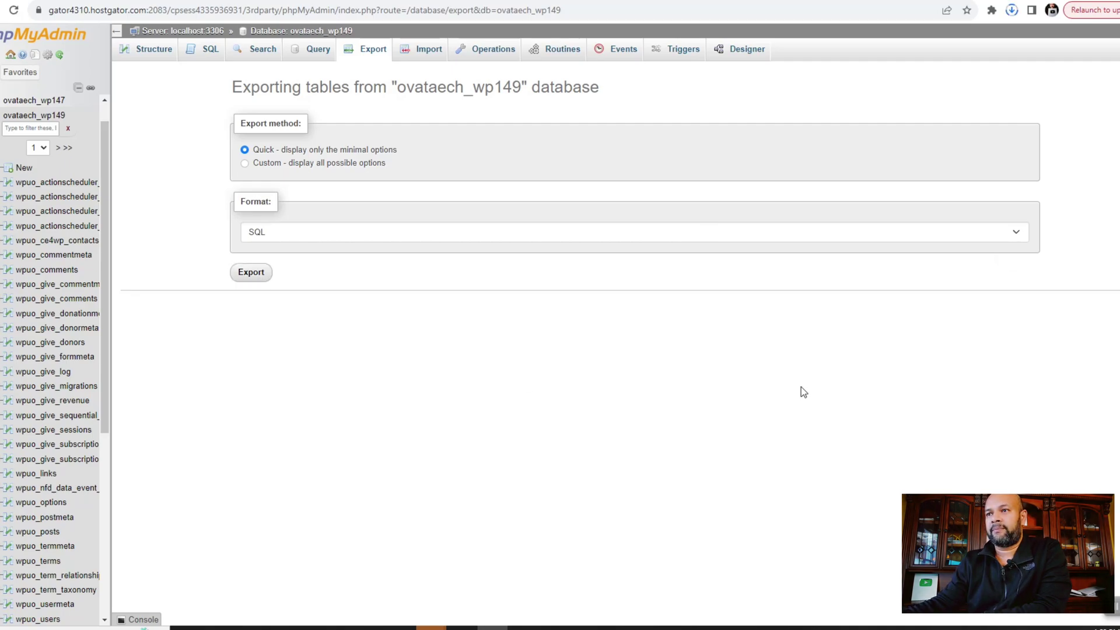
pyautogui.click(1012, 11)
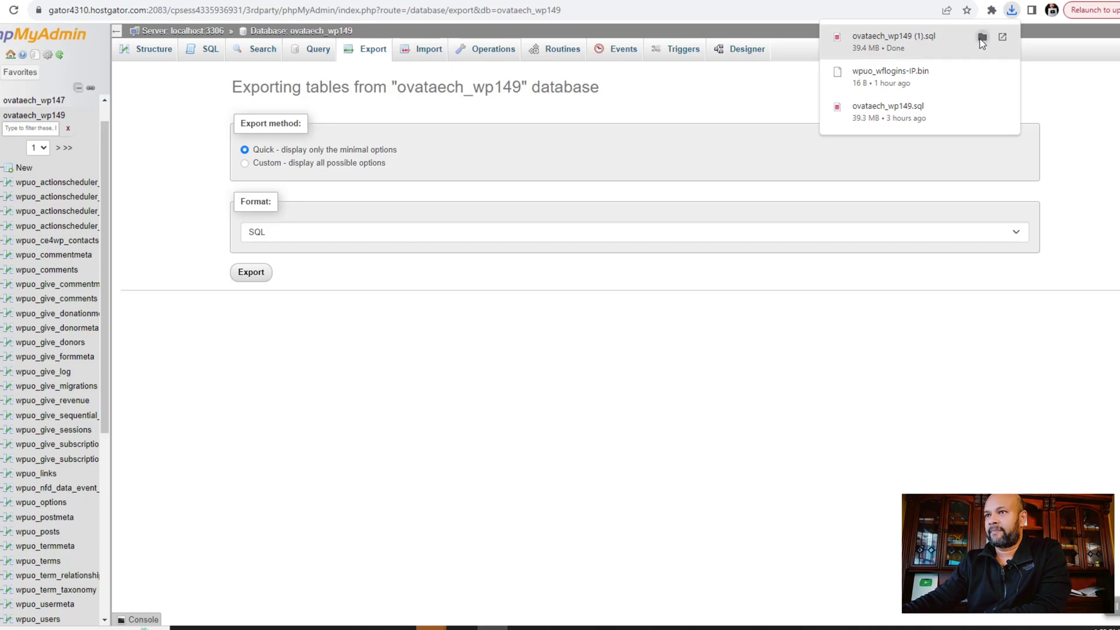
pyautogui.moveTo(965, 41)
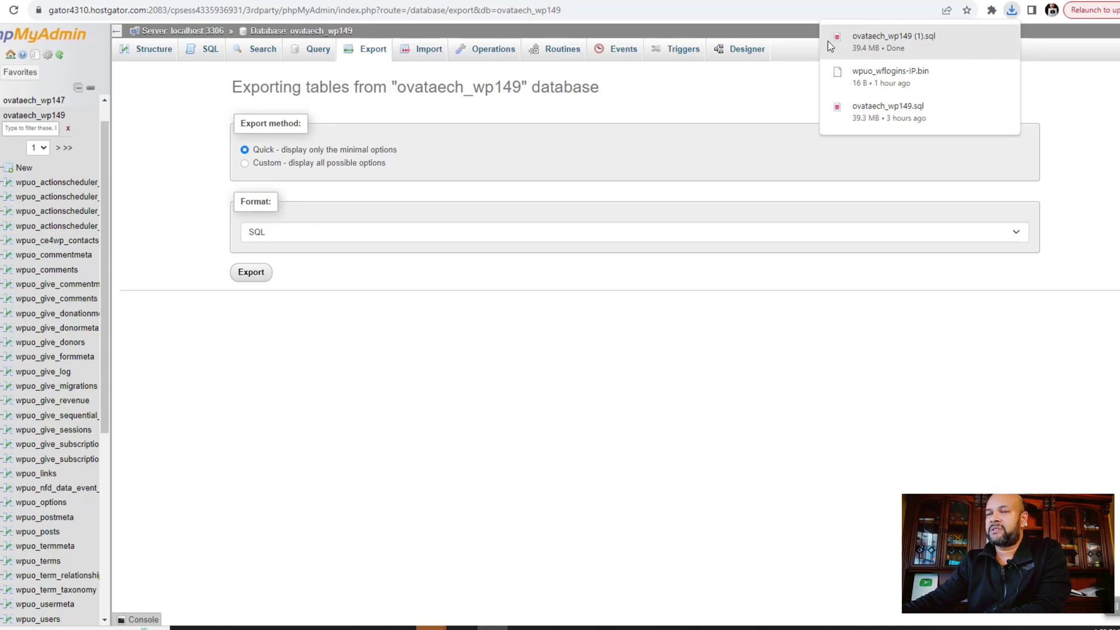
pyautogui.click(674, 374)
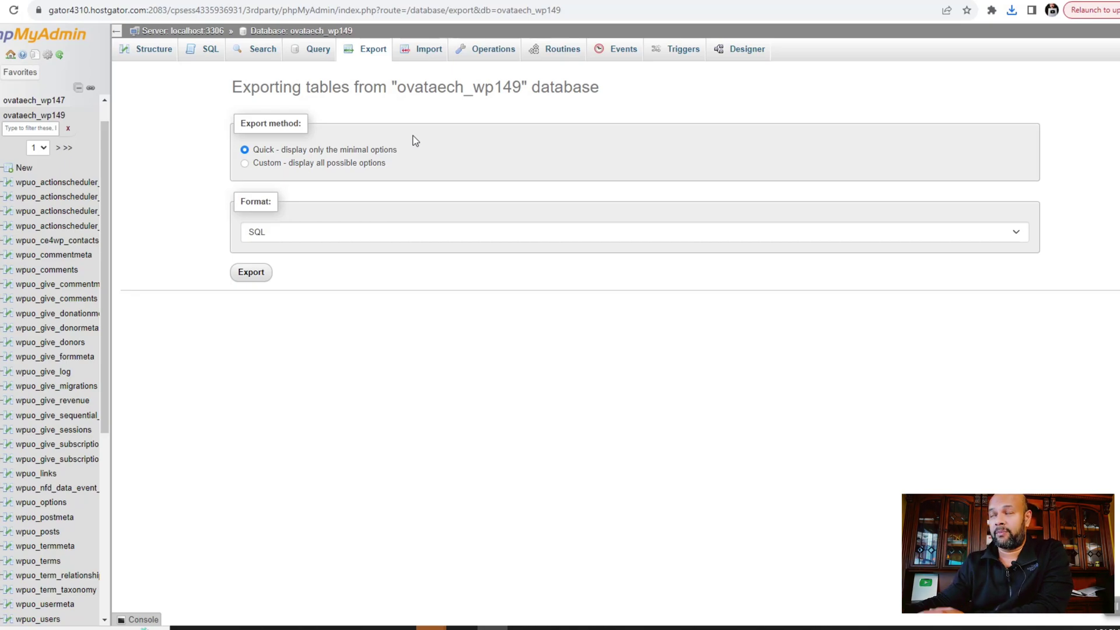
# Step: Review how to import a backup into ovataech_wp149, from choosing the file to the format-specific options, without importing anything
pyautogui.click(430, 58)
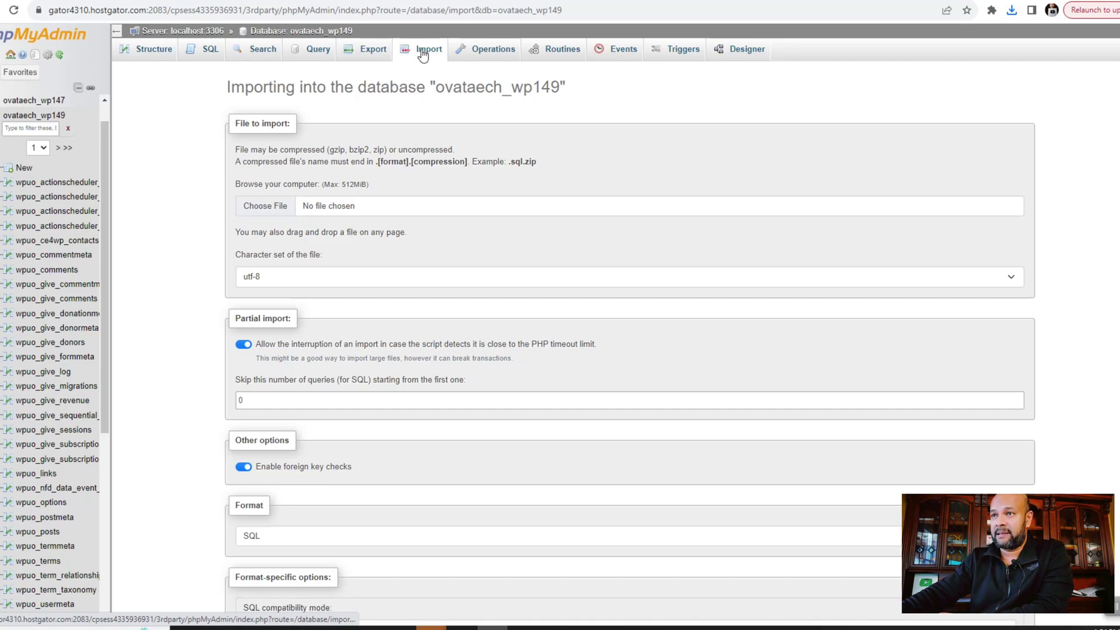
pyautogui.click(265, 207)
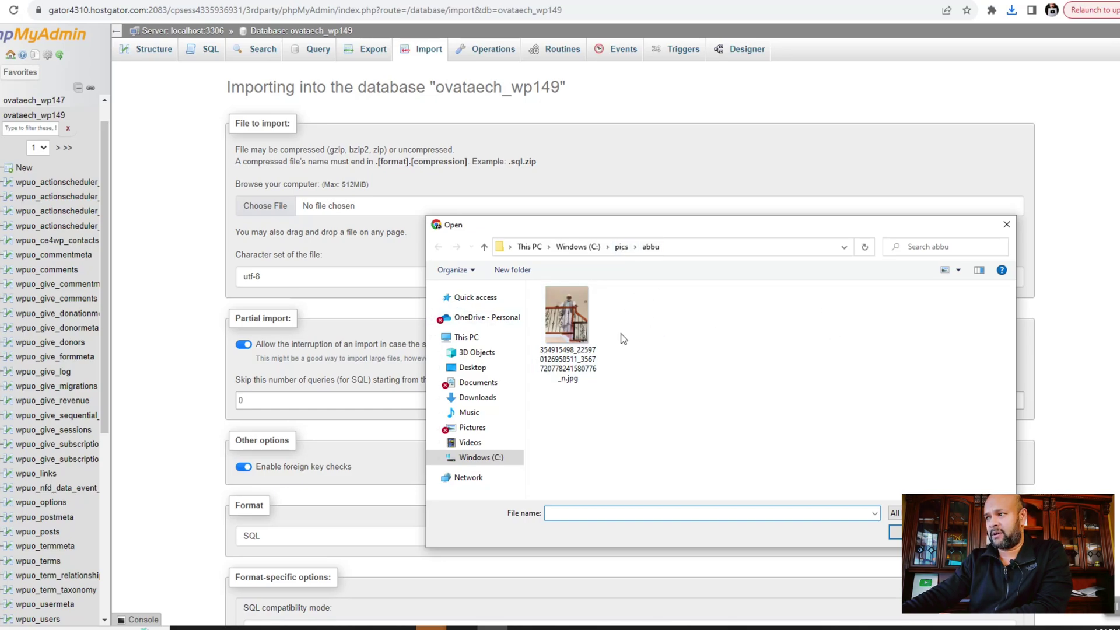
pyautogui.press('Escape')
pyautogui.scroll(-2, 356, 482)
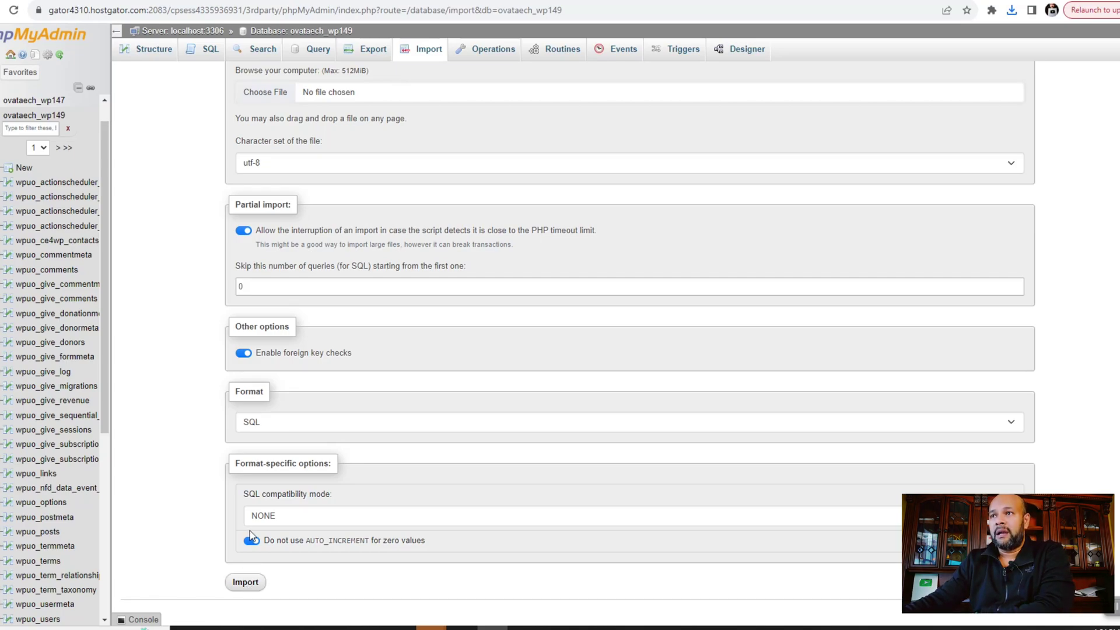
pyautogui.scroll(1, 182, 269)
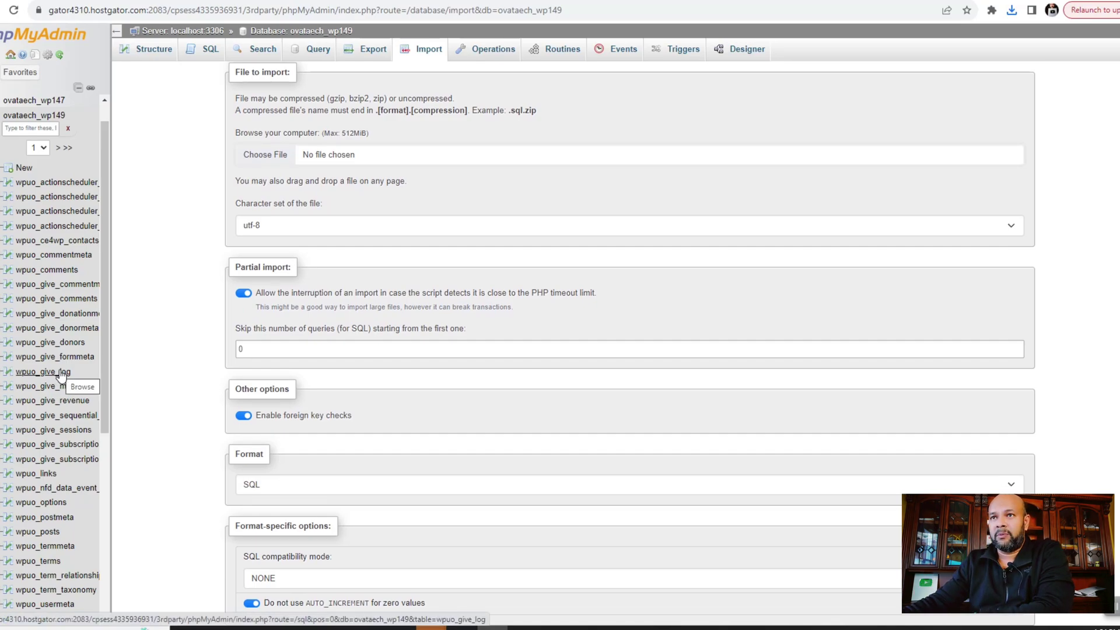
# Step: Go back to the table list of ovataech_wp149 and show only the tables containing the word "user"
pyautogui.click(45, 119)
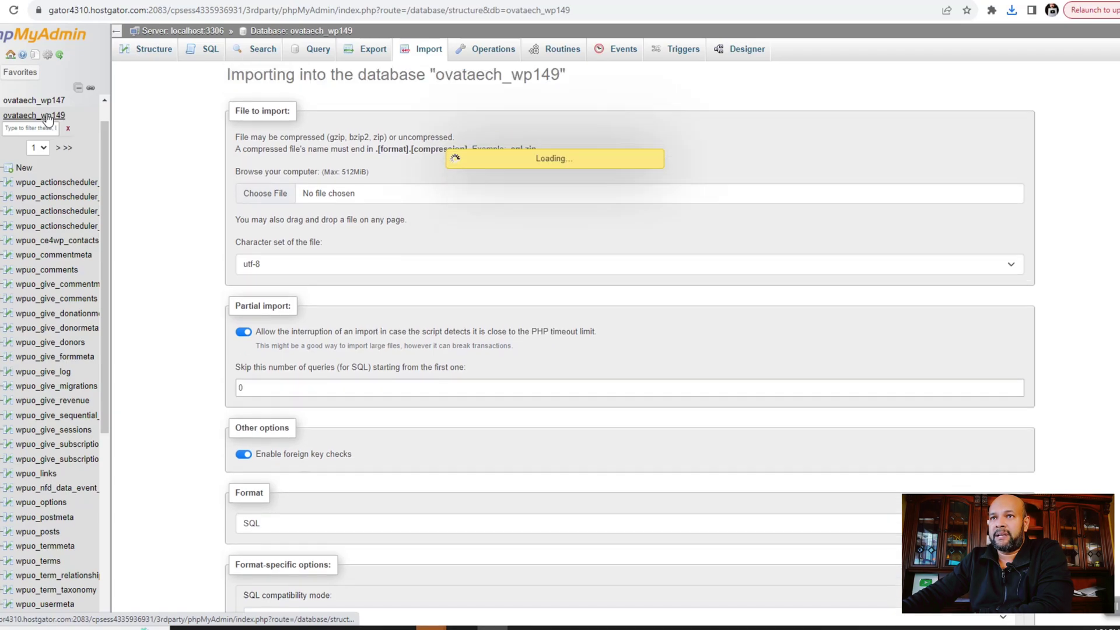
pyautogui.click(246, 110)
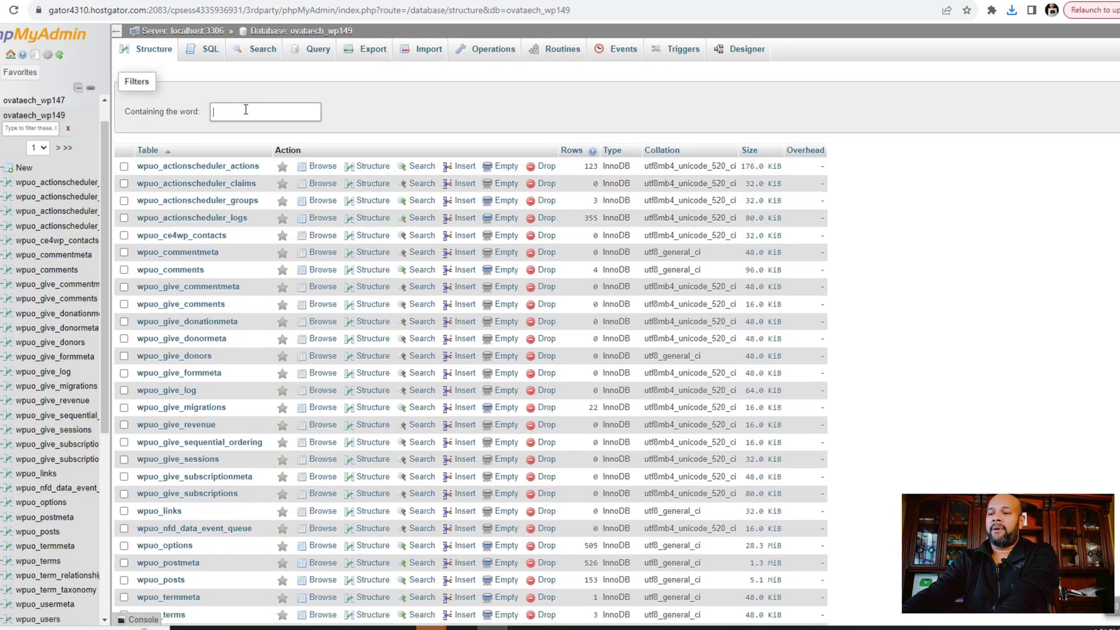
pyautogui.write('user')
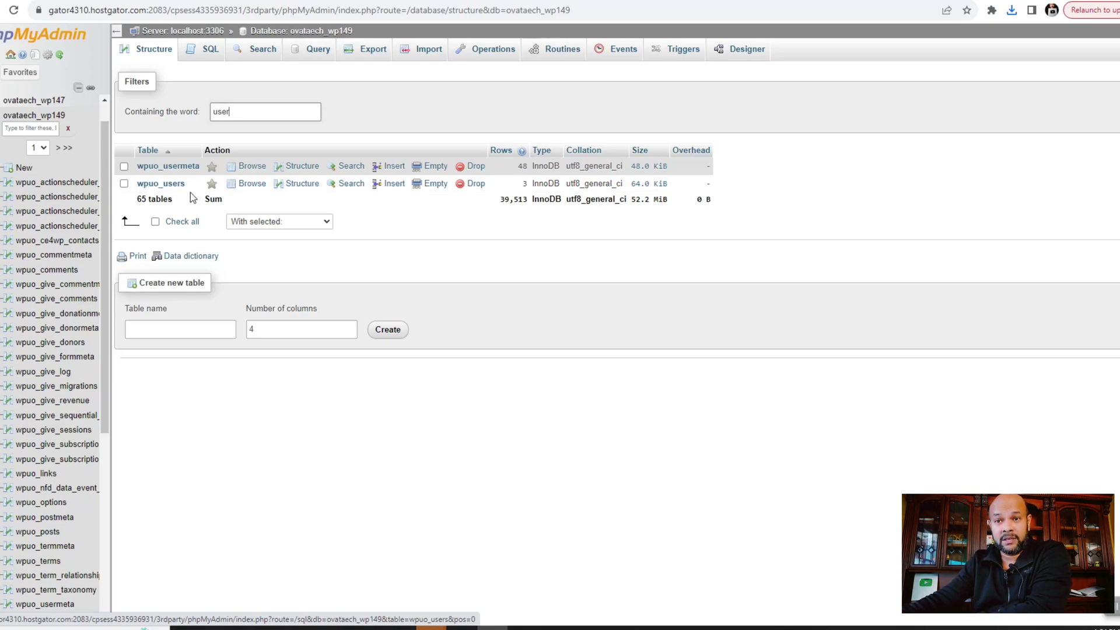
# Step: Delete the two suspicious accounts with IDs 3 and 4 from the wpuo_users table, keeping the admin account
pyautogui.click(161, 184)
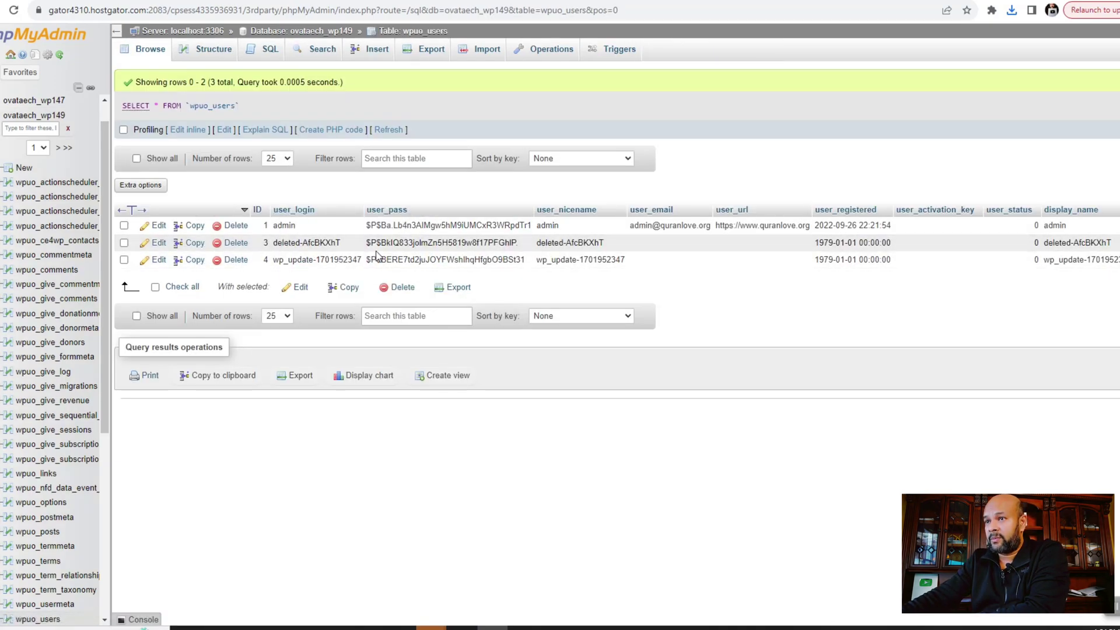
pyautogui.moveTo(277, 244); pyautogui.dragTo(351, 247)
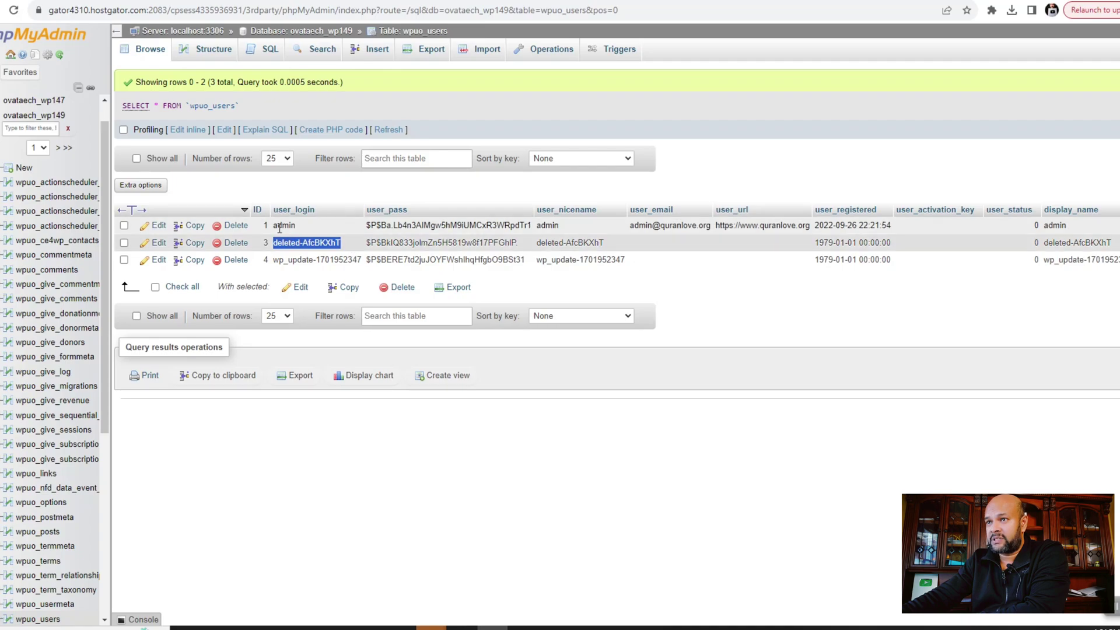
pyautogui.moveTo(274, 226); pyautogui.dragTo(309, 234)
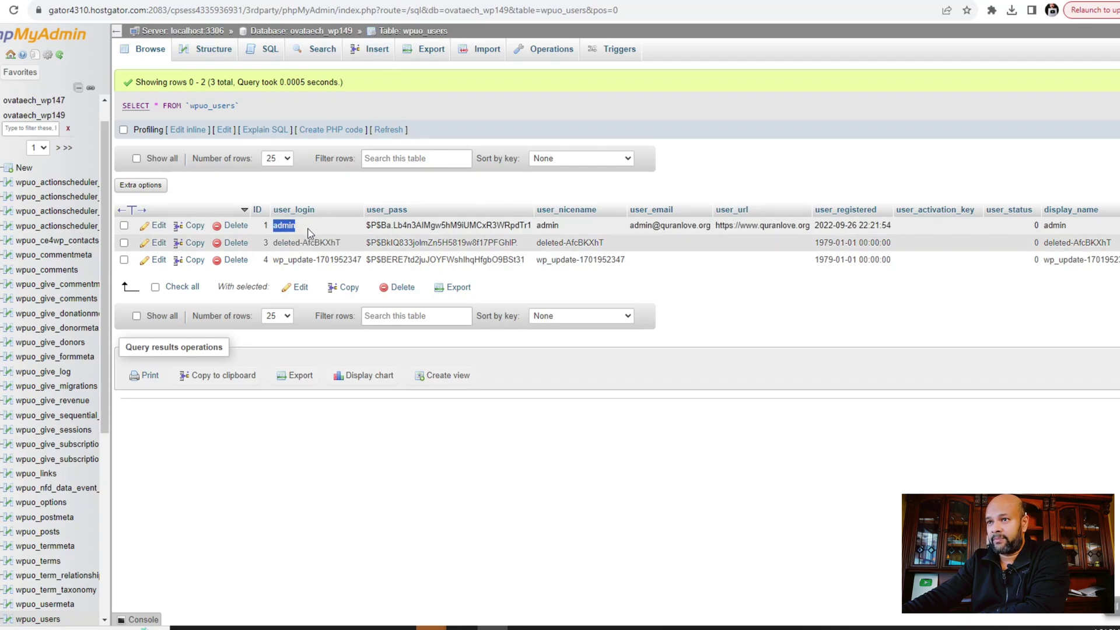
pyautogui.click(236, 243)
pyautogui.click(574, 359)
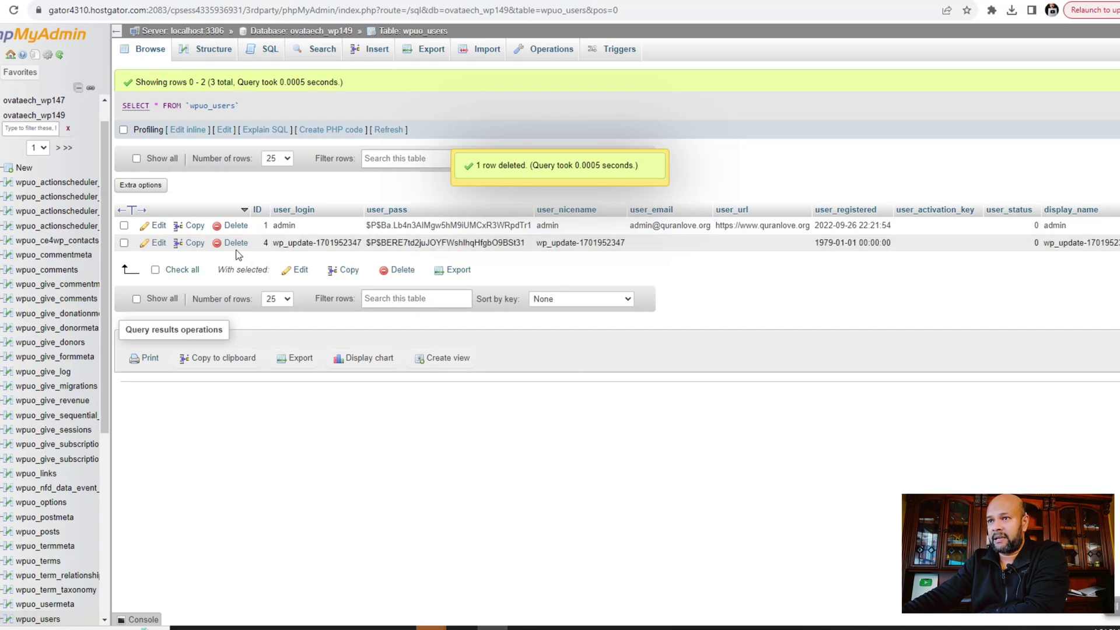
pyautogui.click(235, 244)
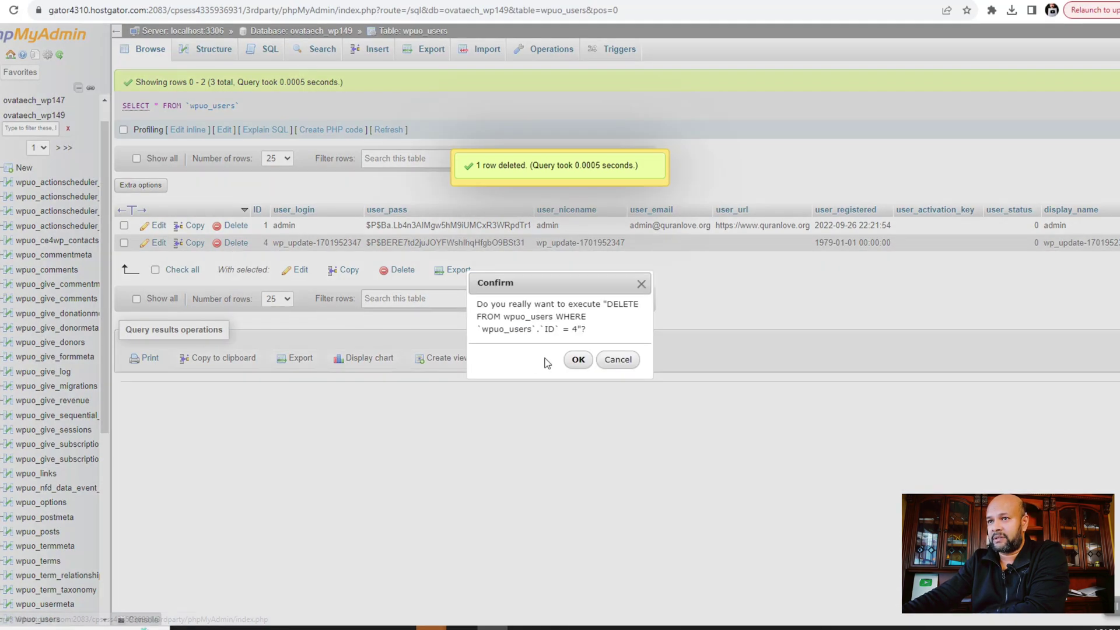
pyautogui.click(576, 358)
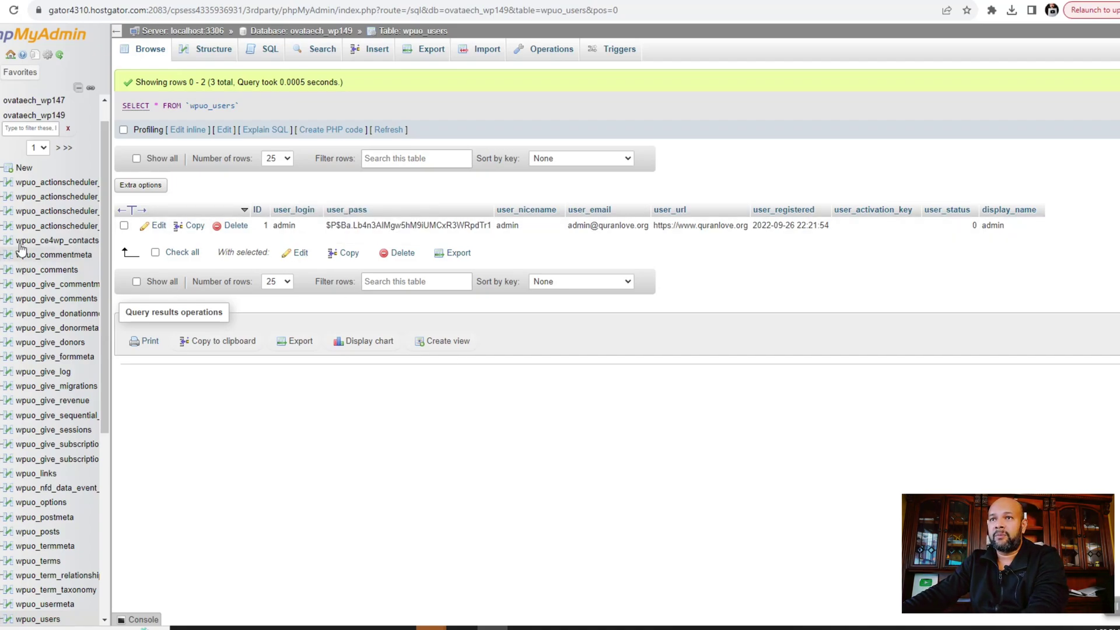
# Step: Return to the ovataech_wp149 table list, filter it by "user" and open the wpuo_usermeta table
pyautogui.click(49, 119)
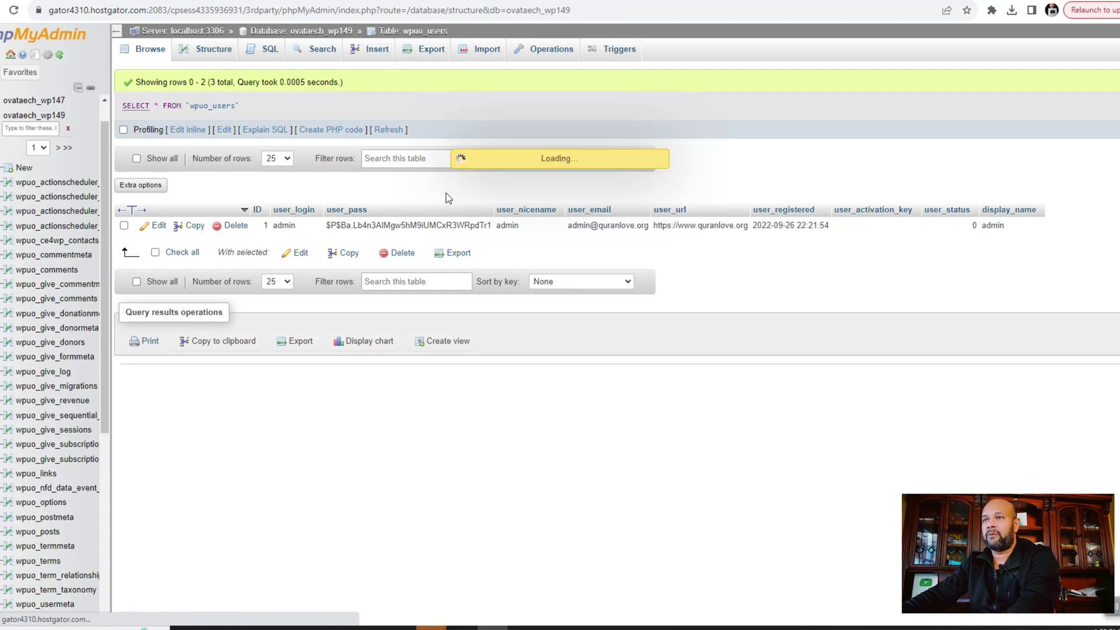
pyautogui.click(264, 115)
pyautogui.write('u')
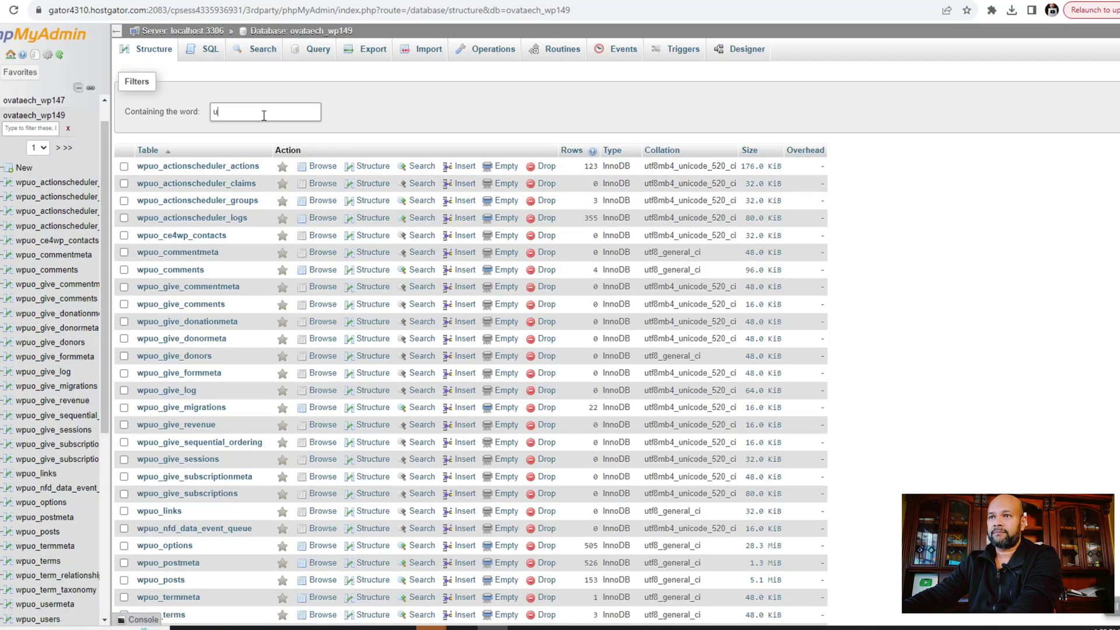
pyautogui.write('ser')
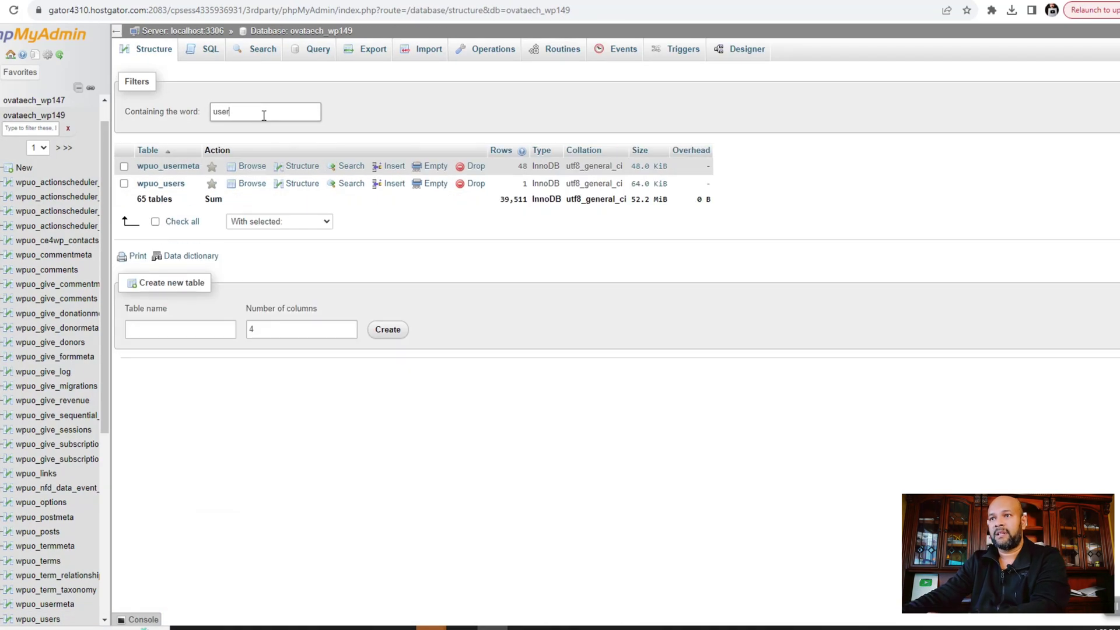
pyautogui.click(178, 167)
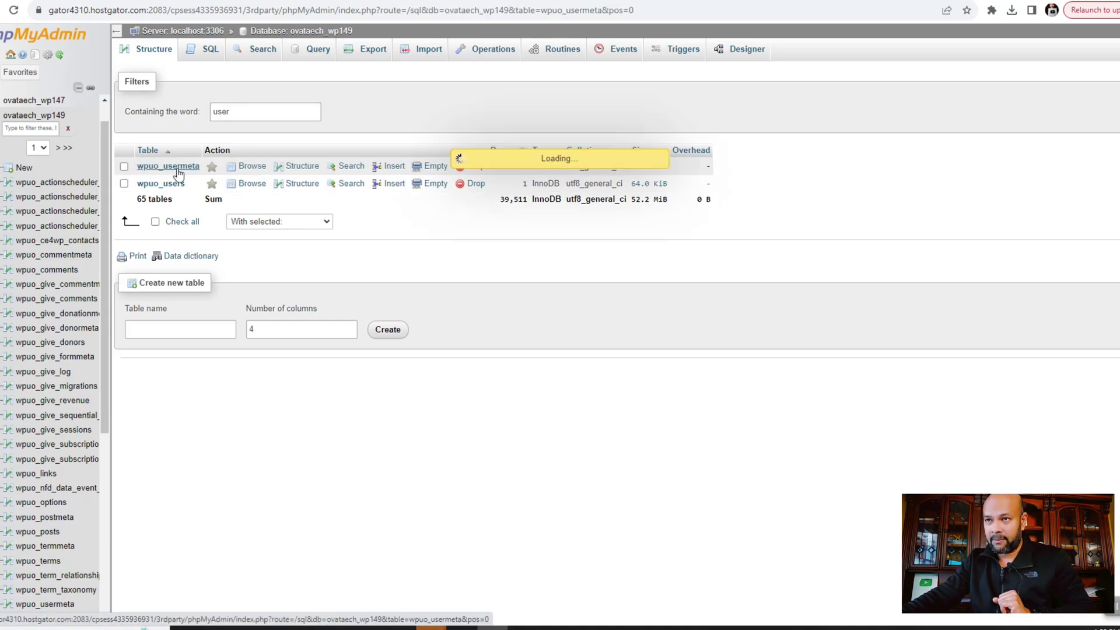
# Step: Examine the user_id and meta_key columns of wpuo_usermeta, magnifying them with the Magnifying Glass extension
pyautogui.scroll(-6, 419, 379)
pyautogui.scroll(-4, 418, 379)
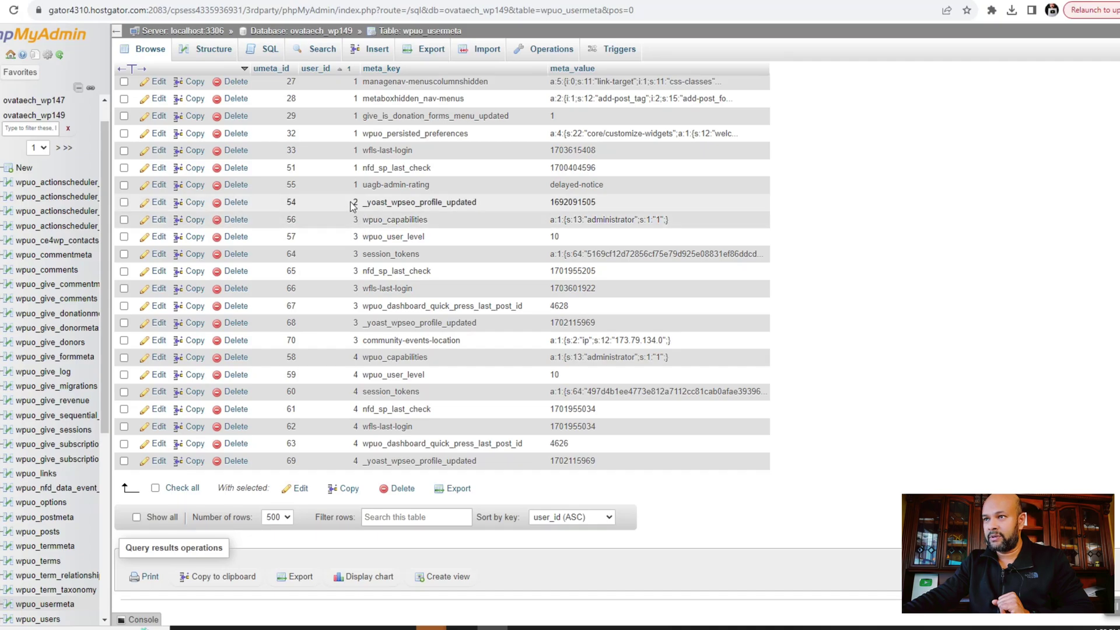
pyautogui.scroll(10, 356, 202)
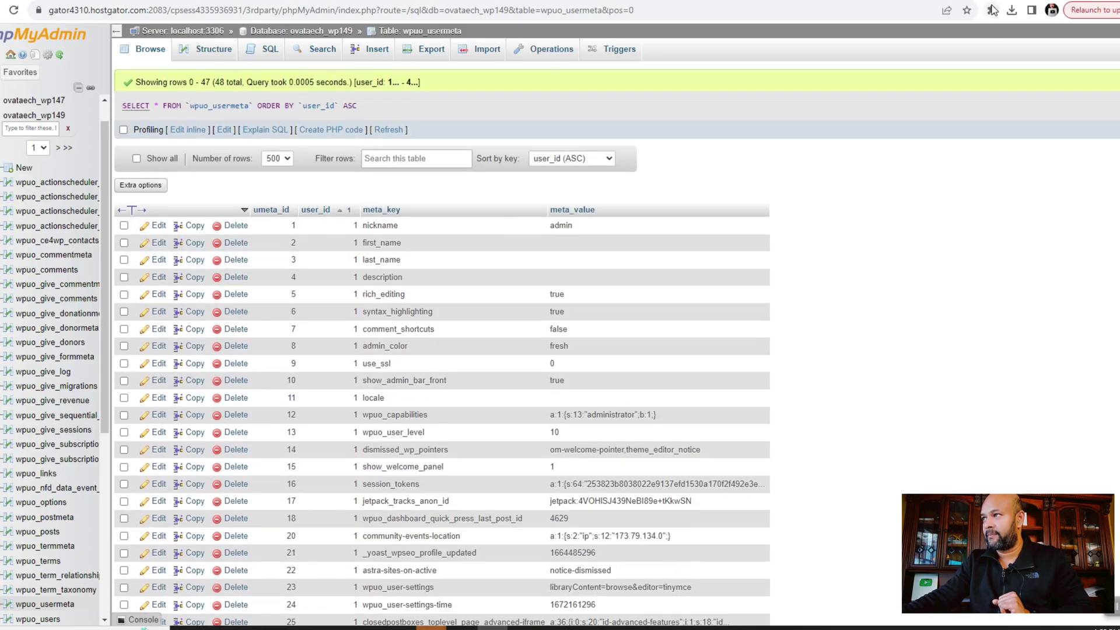
pyautogui.click(1011, 10)
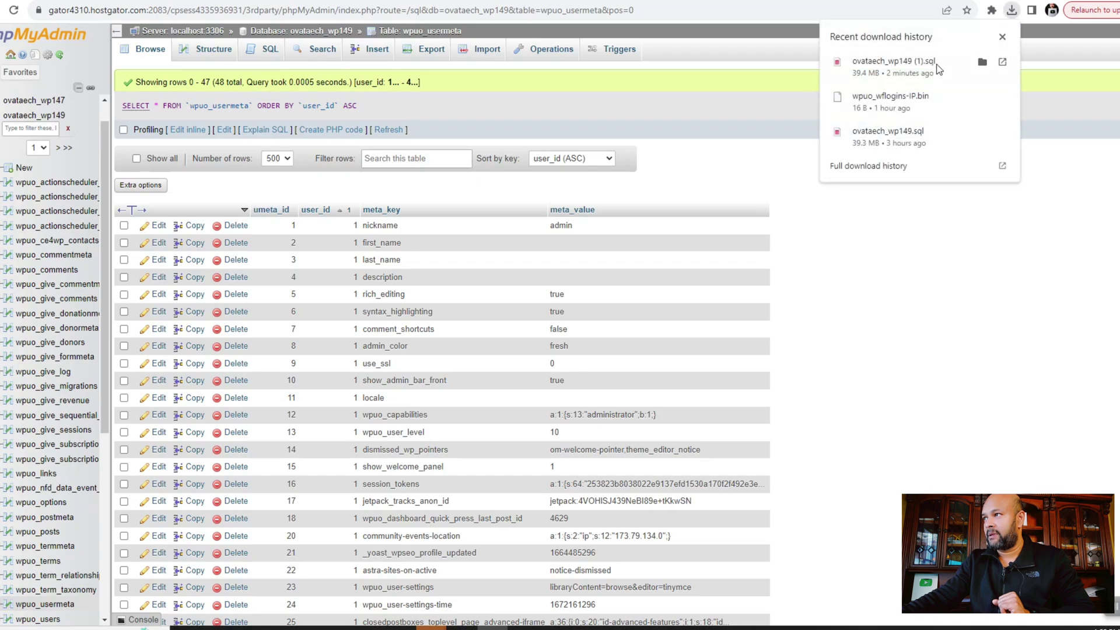
pyautogui.click(991, 10)
pyautogui.click(463, 312)
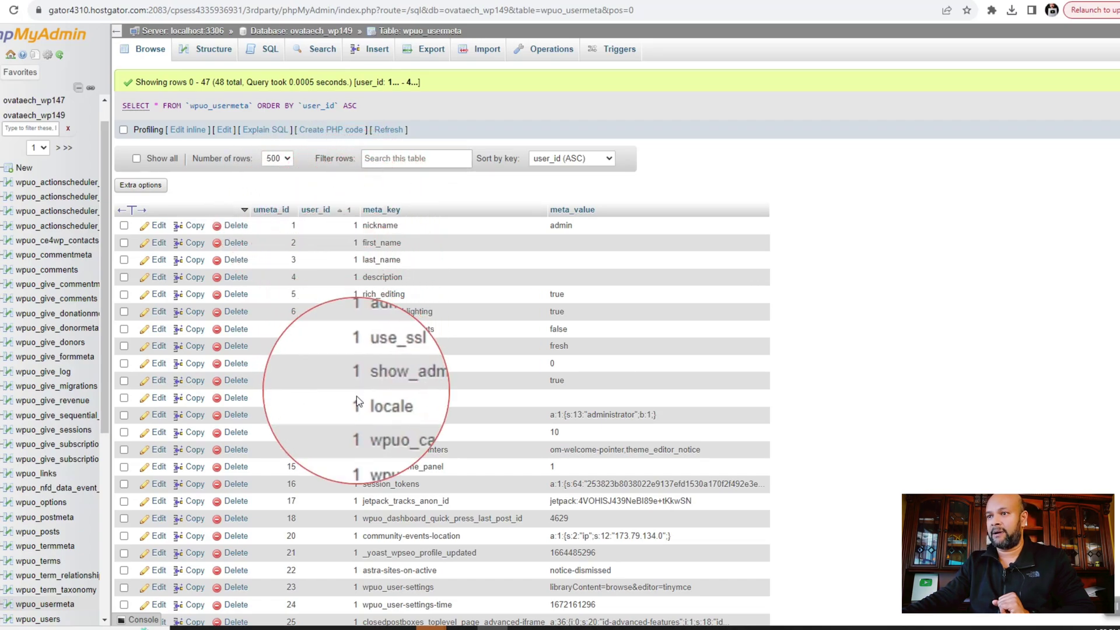
# Step: Delete the user_id 2 row with umeta_id 54 from wpuo_usermeta
pyautogui.scroll(-10, 356, 397)
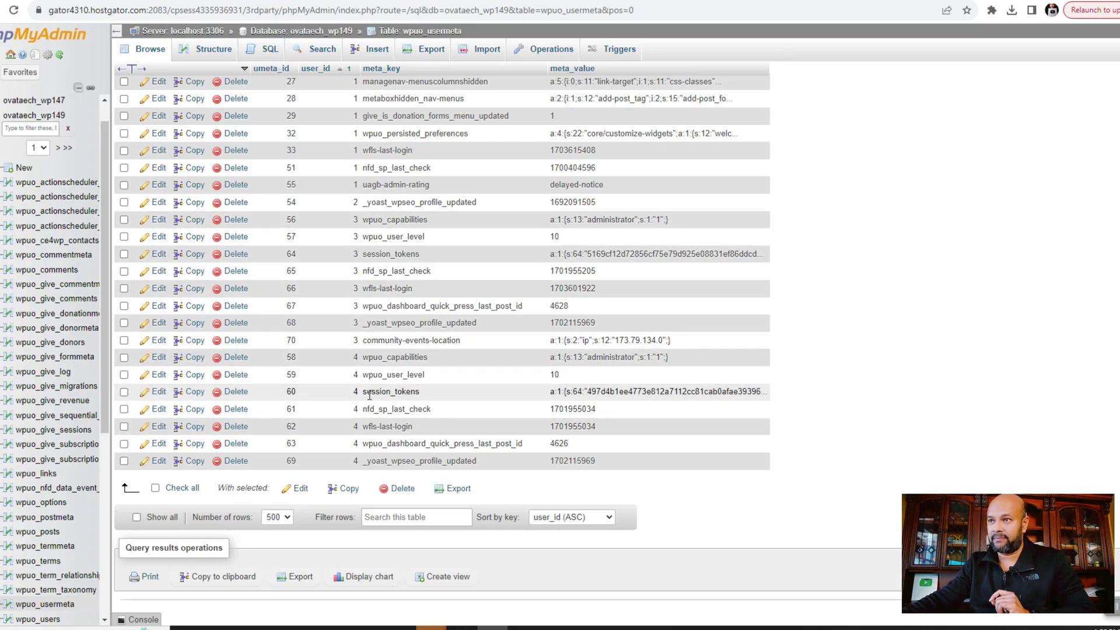
pyautogui.click(236, 202)
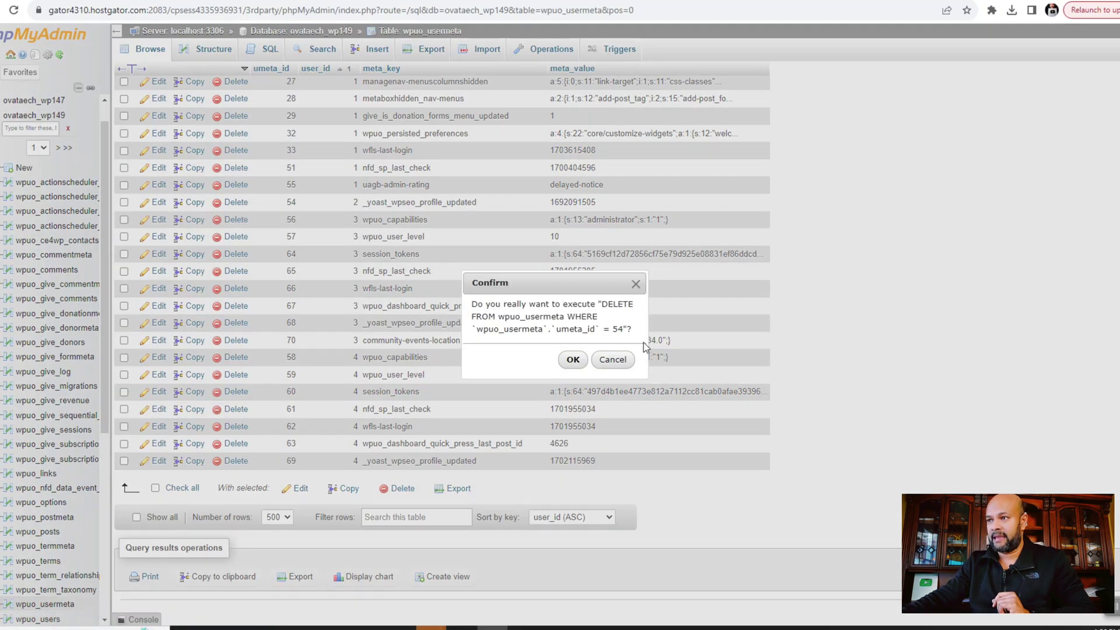
pyautogui.click(573, 361)
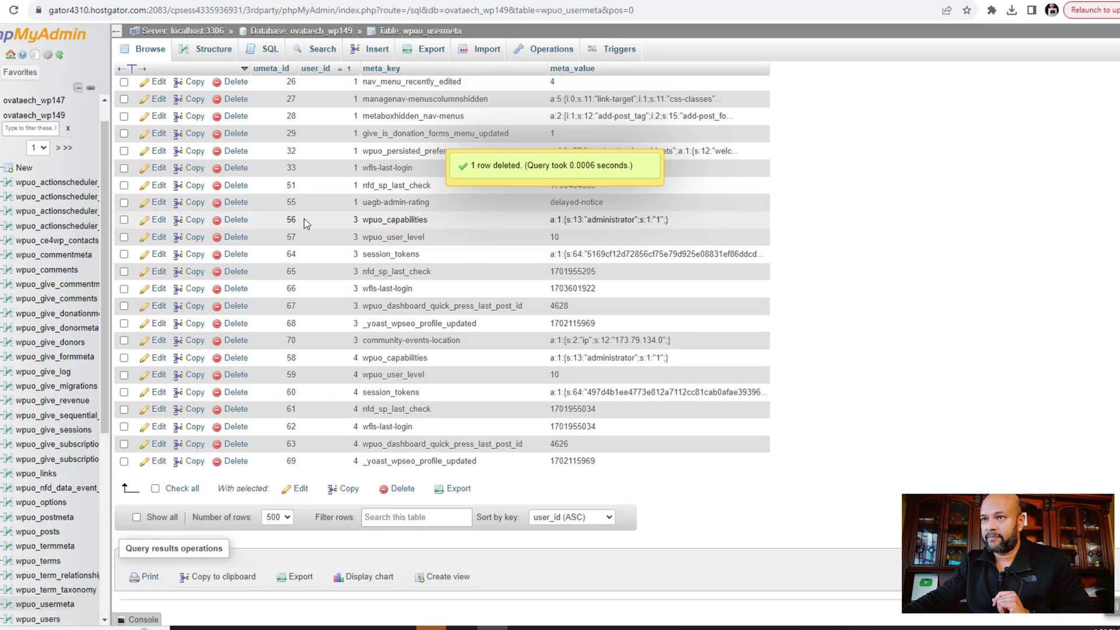
# Step: Delete the user_id 3 rows with umeta_id 56, 57, 64, 65, 66, 67 and 68 from wpuo_usermeta one by one
pyautogui.click(236, 220)
pyautogui.click(580, 358)
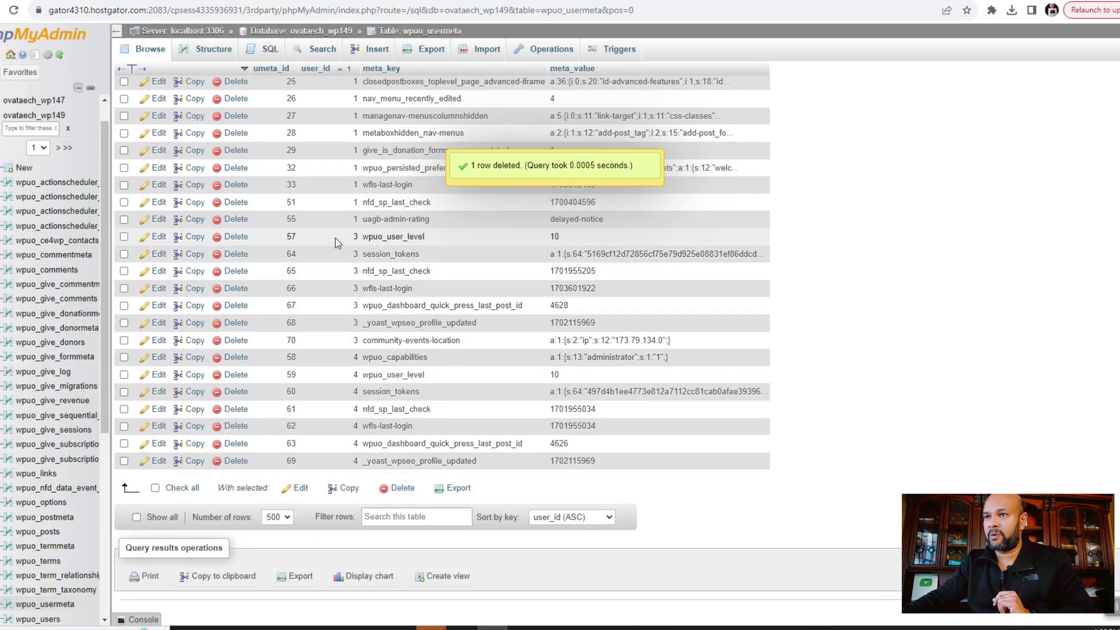
pyautogui.click(243, 238)
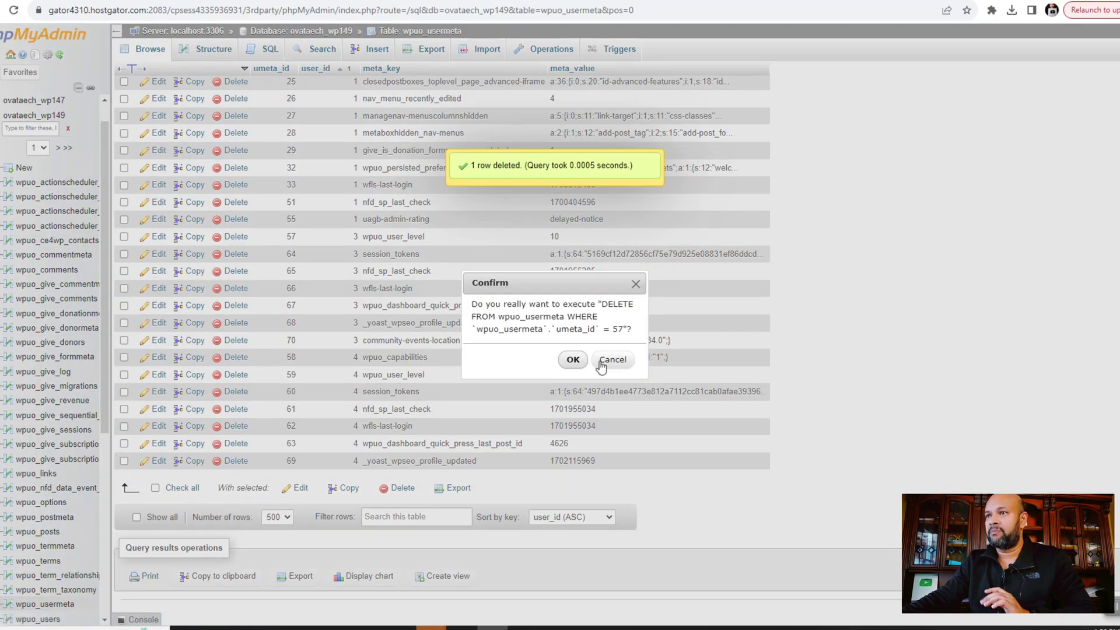
pyautogui.click(578, 357)
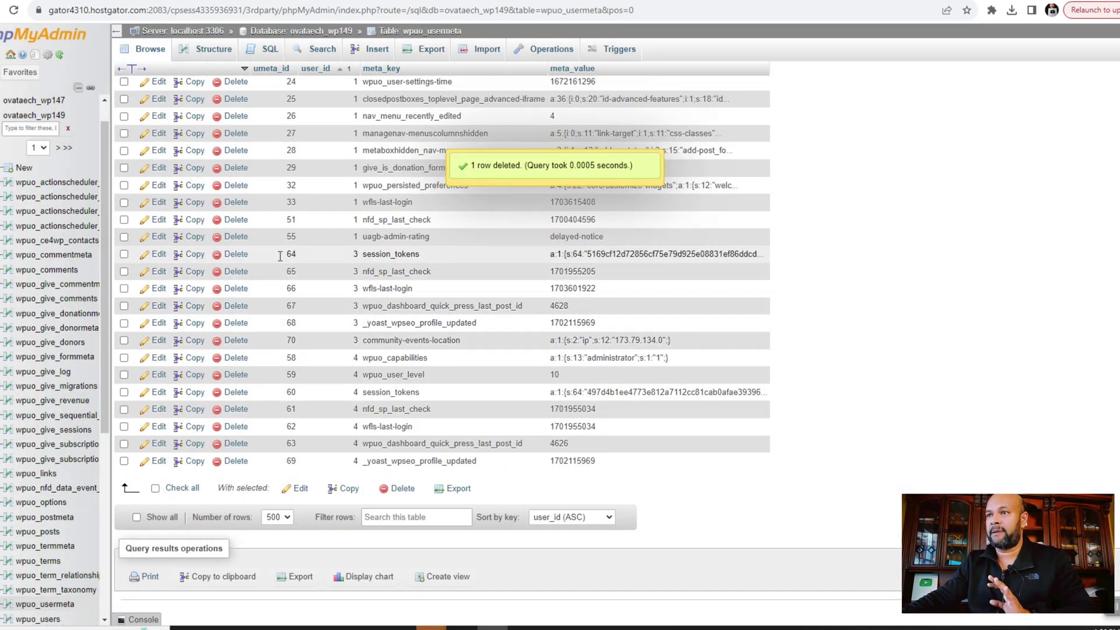
pyautogui.click(242, 257)
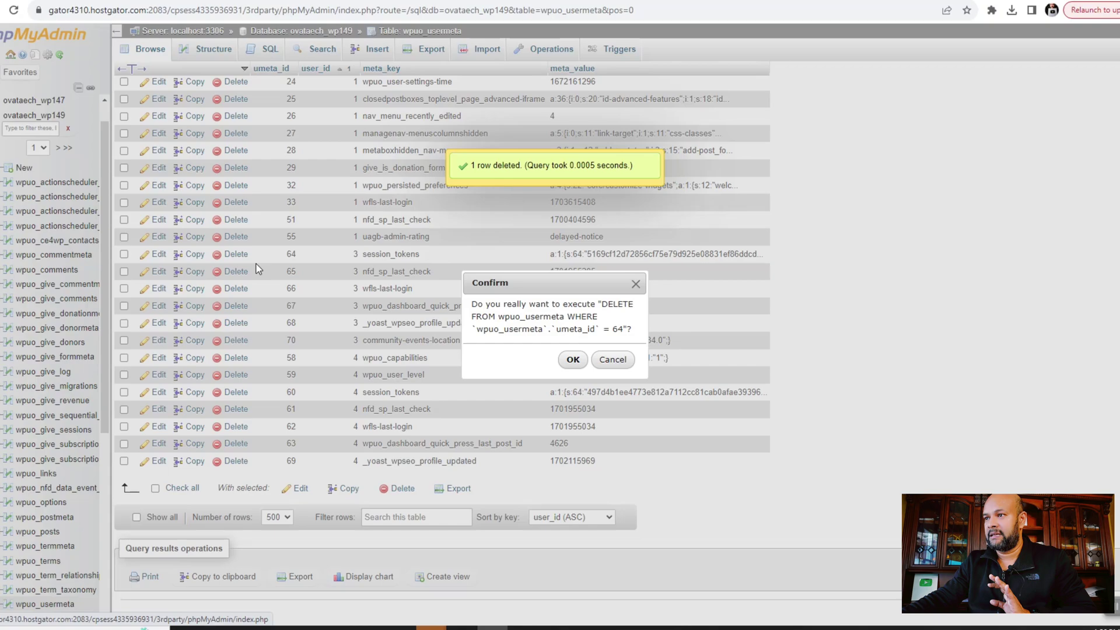
pyautogui.click(576, 359)
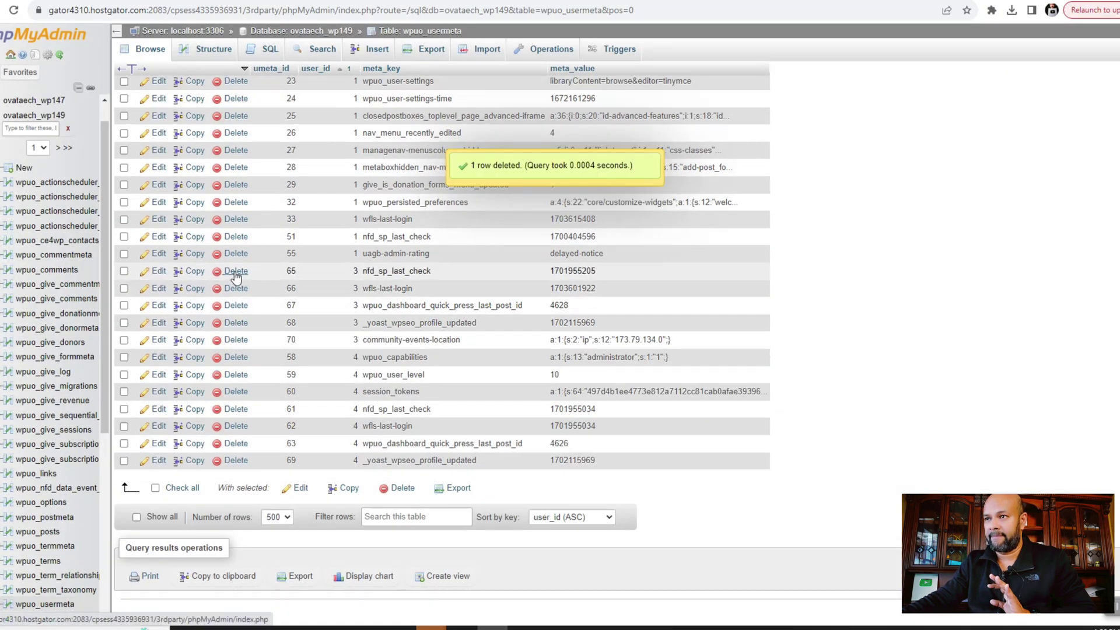
pyautogui.click(236, 270)
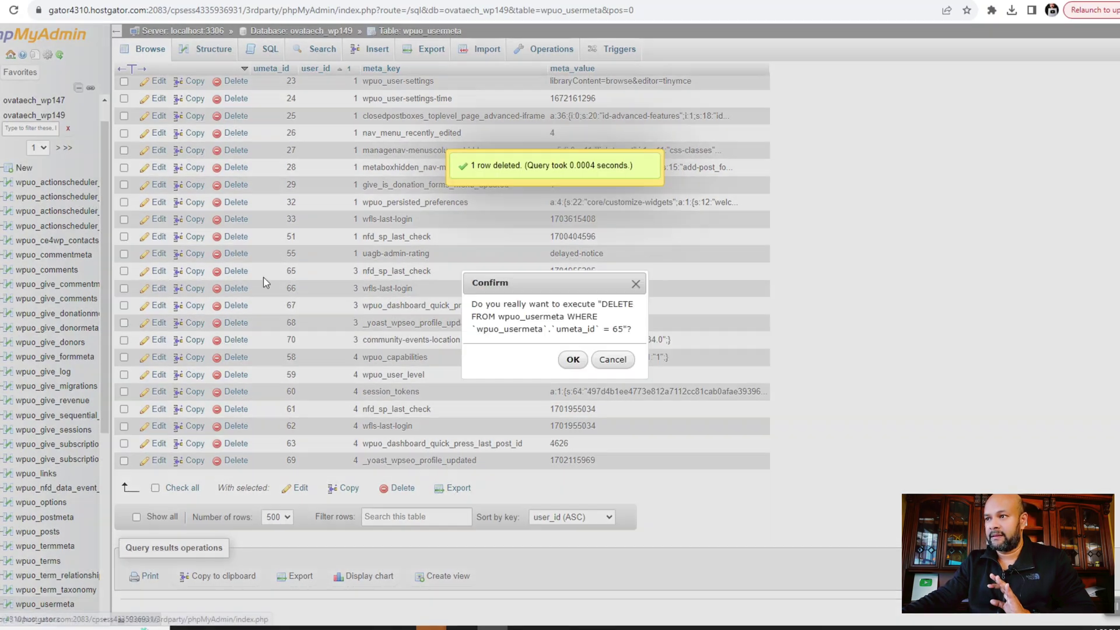
pyautogui.click(565, 359)
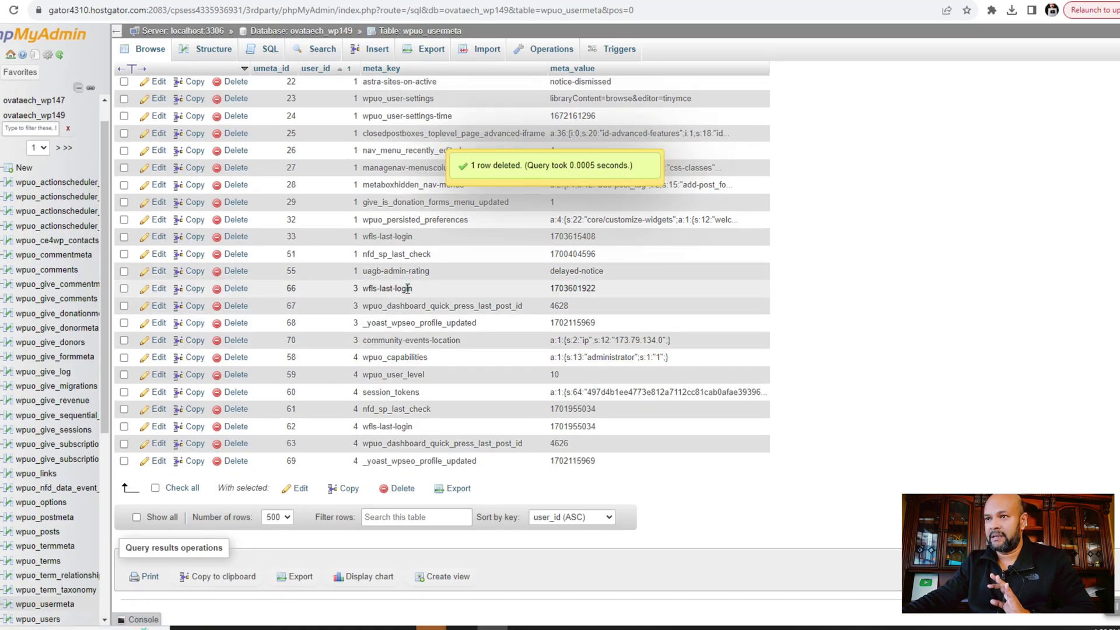
pyautogui.click(236, 290)
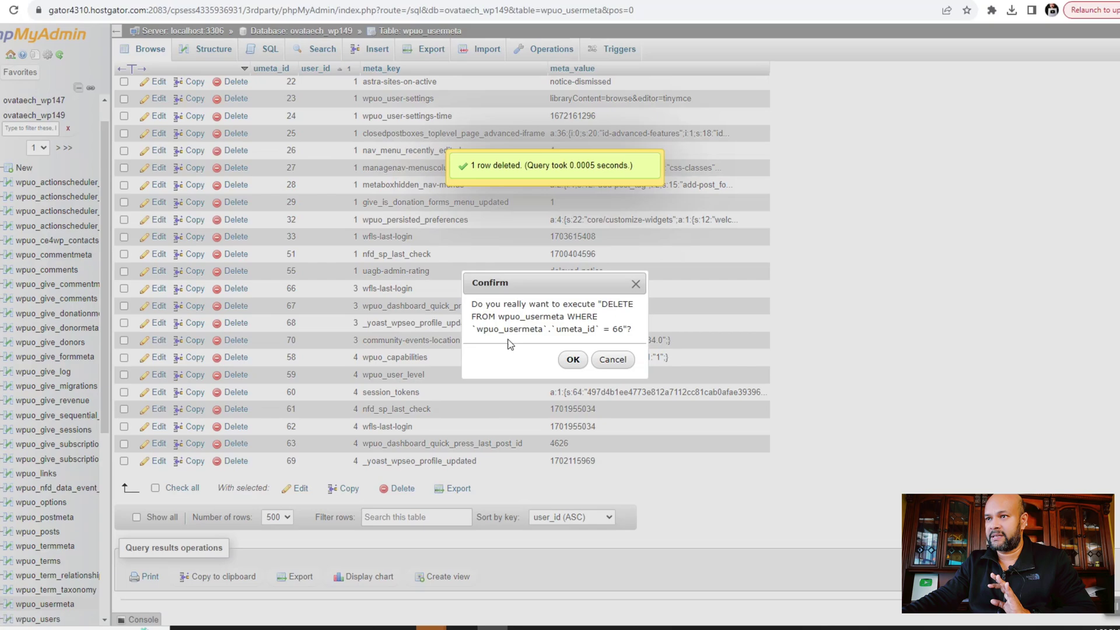
pyautogui.click(569, 359)
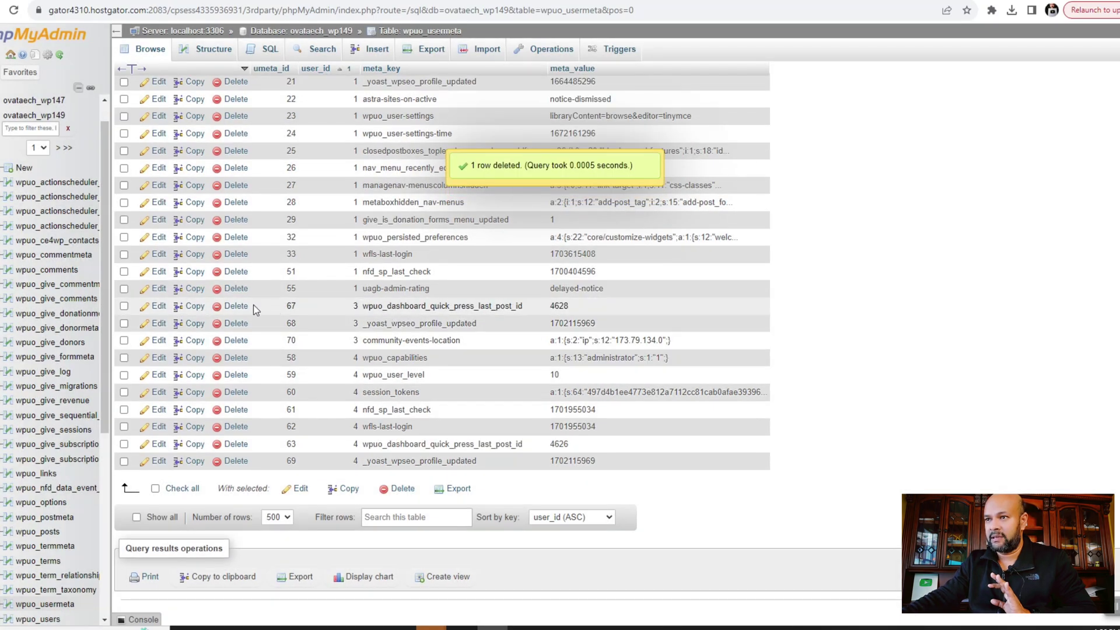
pyautogui.click(236, 306)
pyautogui.click(570, 359)
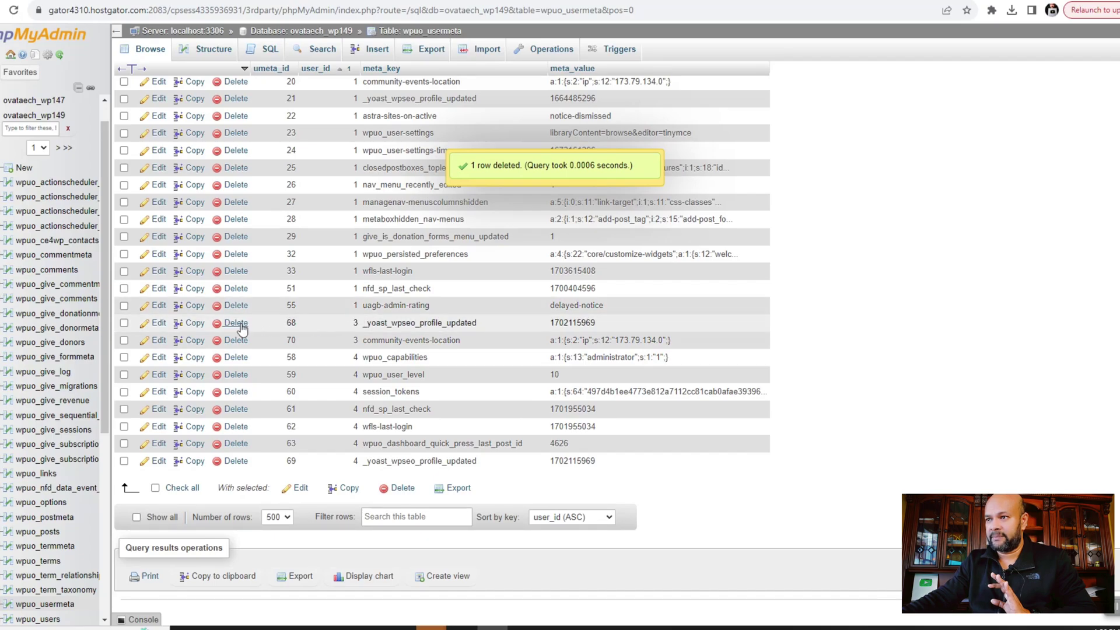
pyautogui.click(235, 323)
pyautogui.click(570, 359)
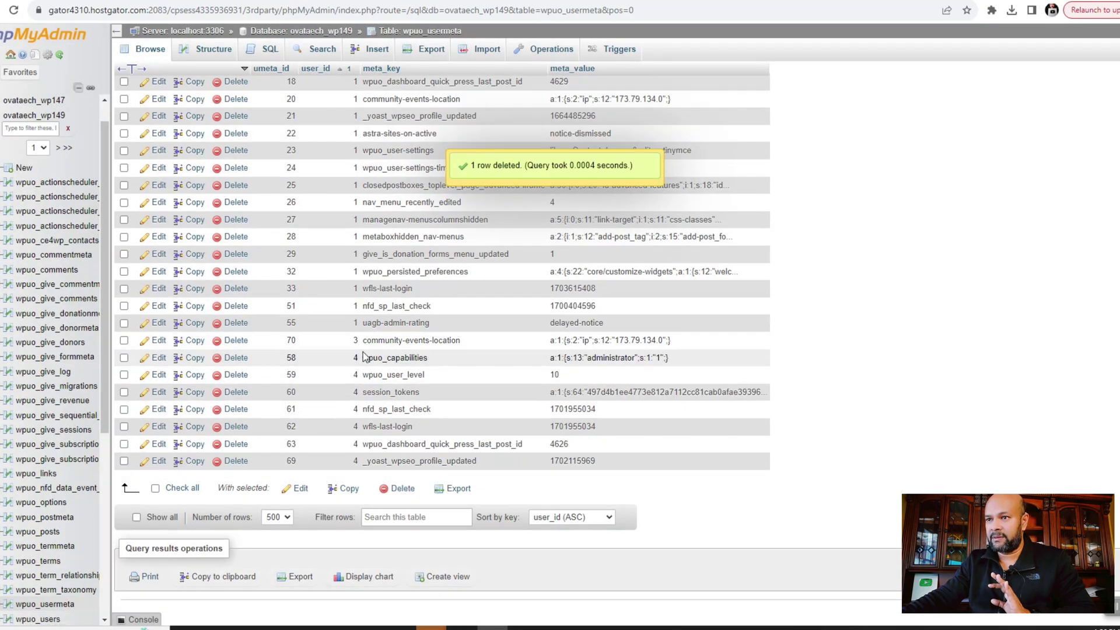
# Step: Delete the user_id 4 rows with umeta_id 58, 59 and 60 and the user_id 3 row with umeta_id 70 from wpuo_usermeta
pyautogui.click(236, 358)
pyautogui.click(571, 359)
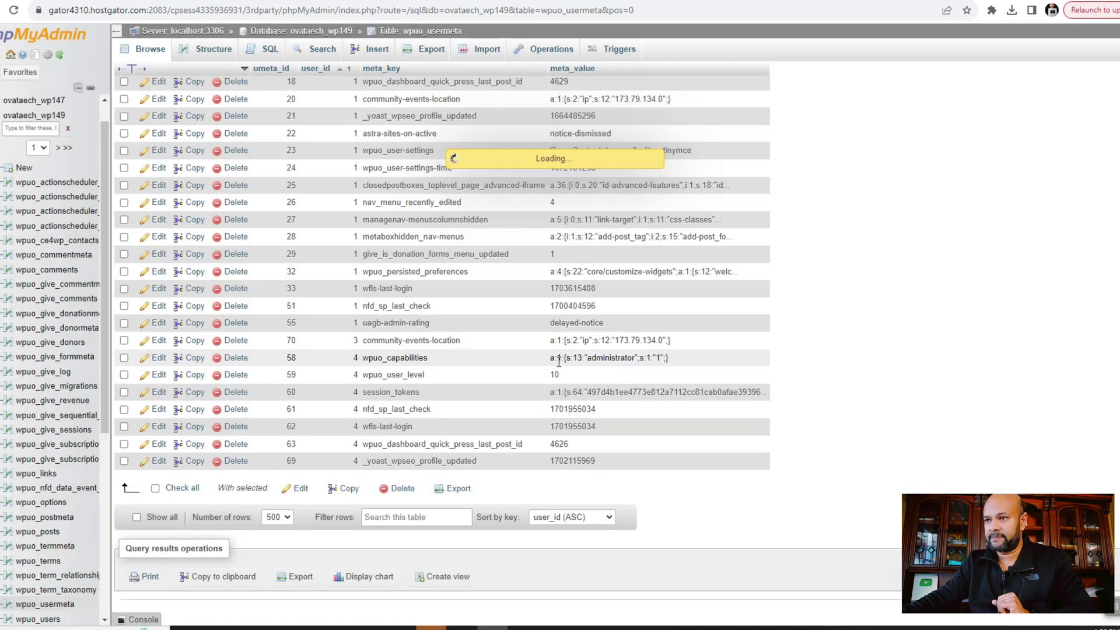
pyautogui.click(239, 376)
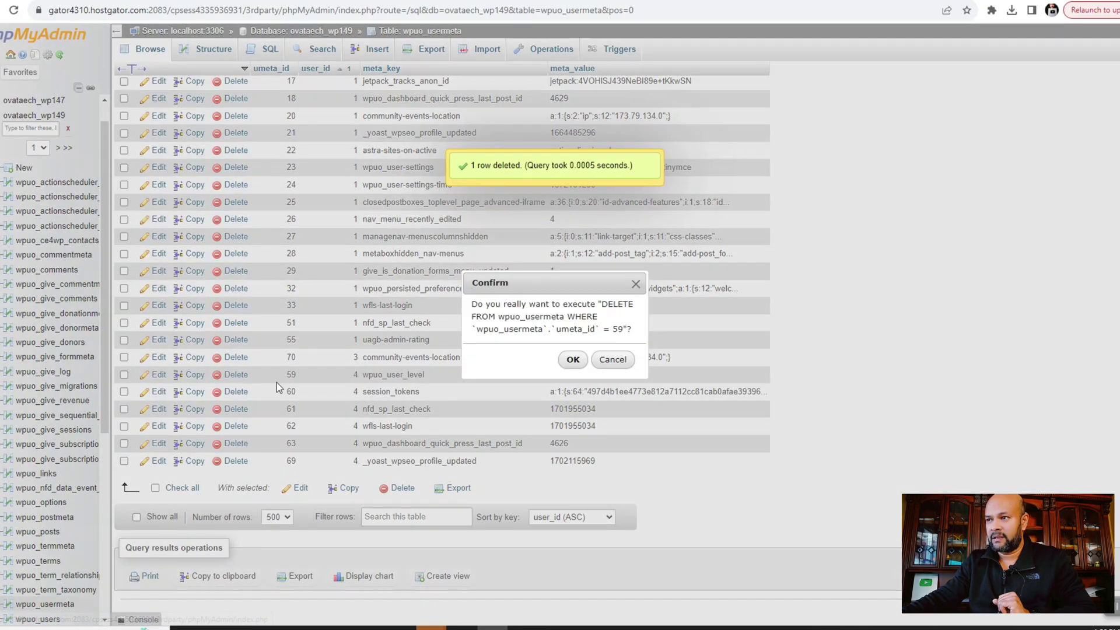
pyautogui.click(571, 359)
pyautogui.click(234, 375)
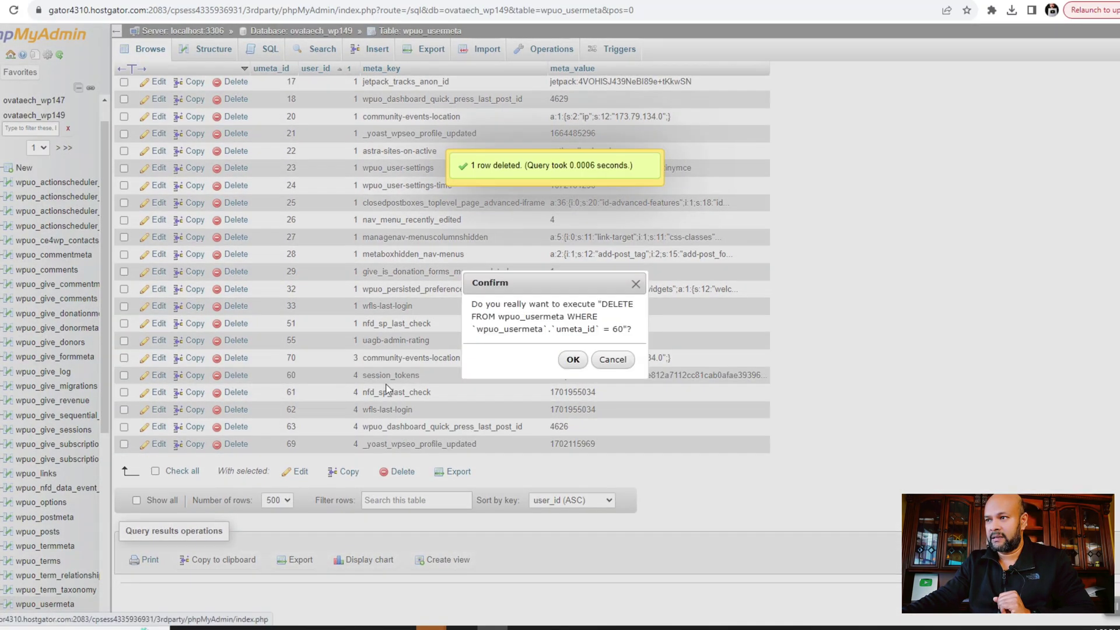
pyautogui.click(571, 359)
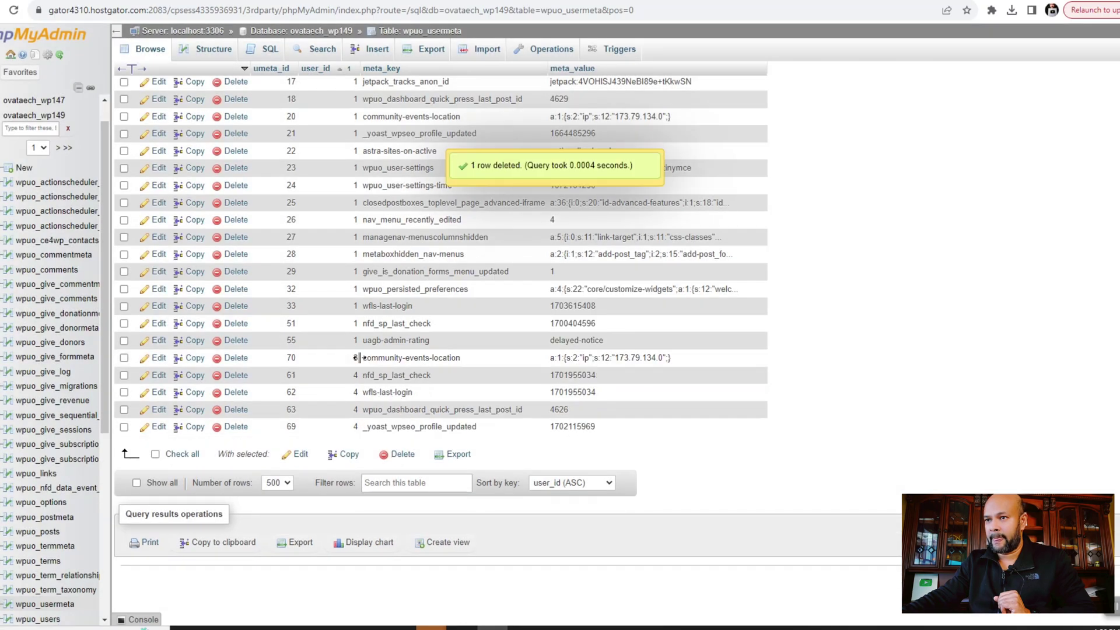
pyautogui.click(248, 358)
pyautogui.click(571, 359)
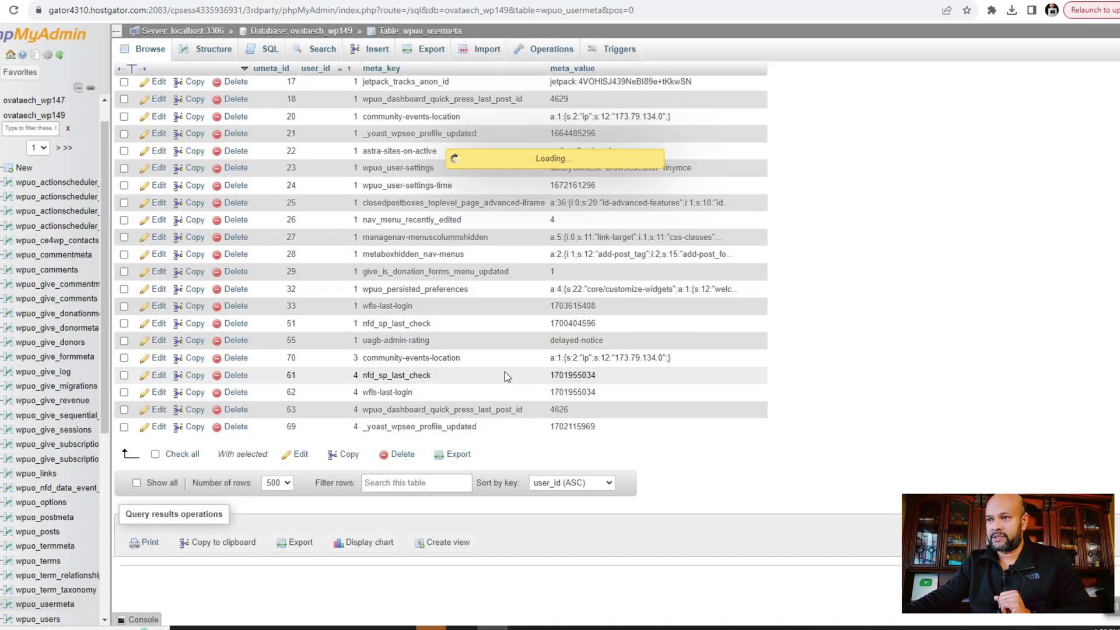